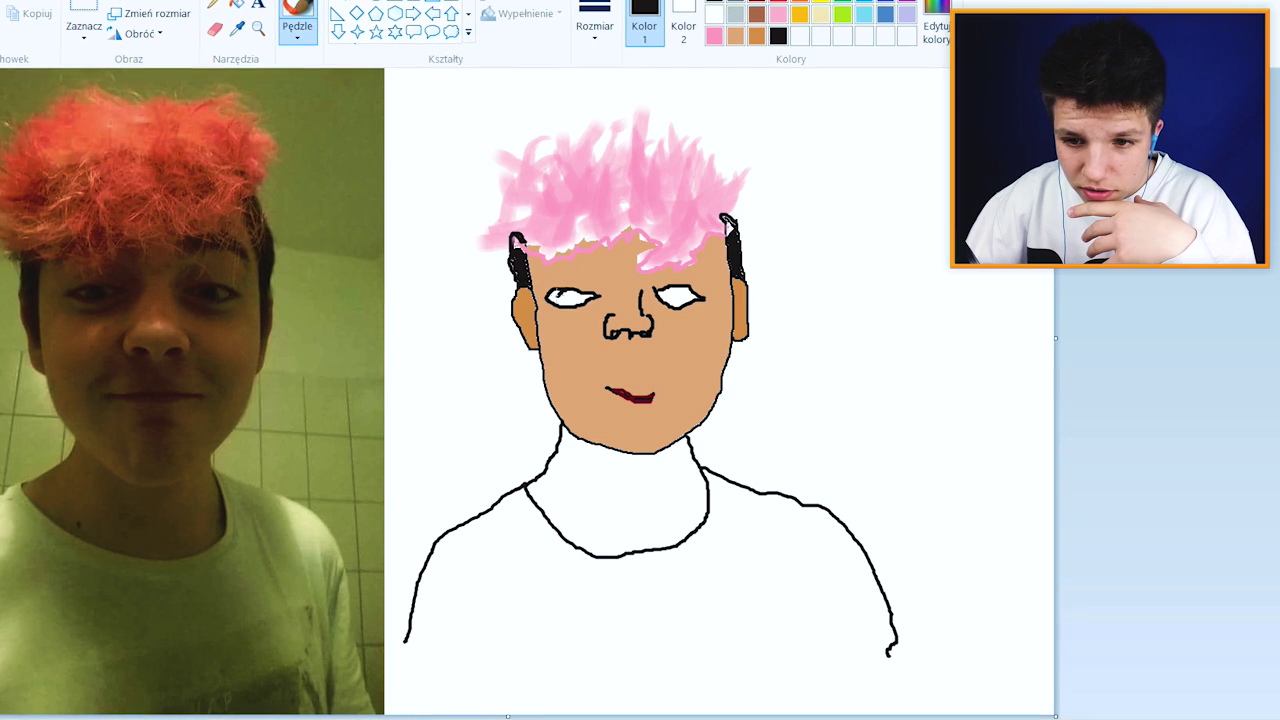
Draw black pupils inside both eyes of the pink-haired portrait
{"action": "left_click_drag", "start_coordinate": [575, 297], "coordinate": [566, 298]}
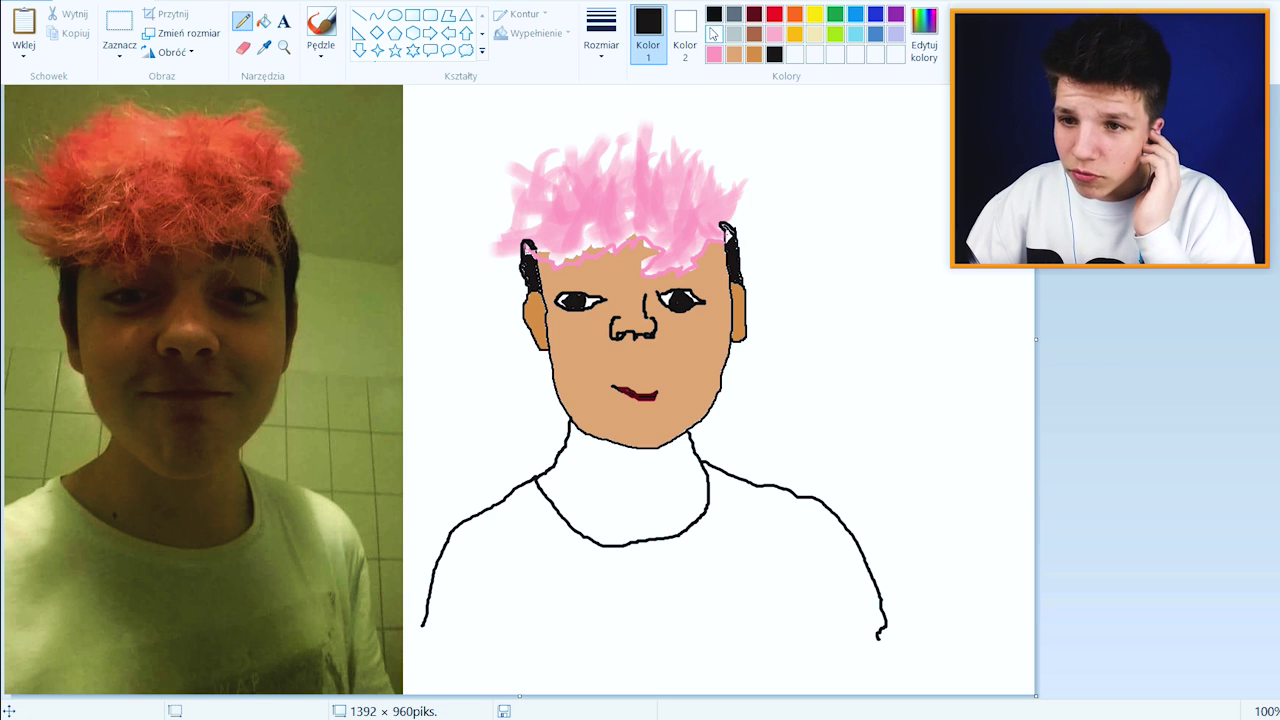
{"action": "left_click", "coordinate": [284, 47]}
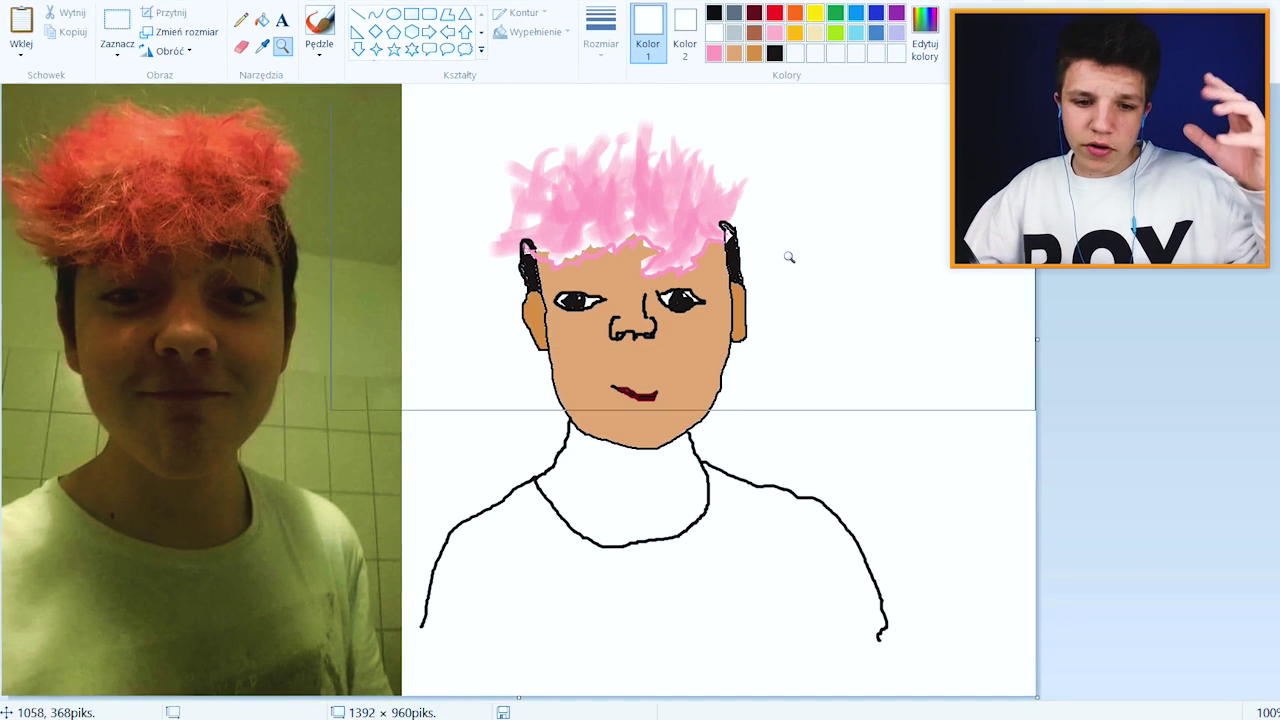
Fill the neck area above the collar with brown, settling on the darker brown used for the ears
{"action": "left_click", "coordinate": [259, 18]}
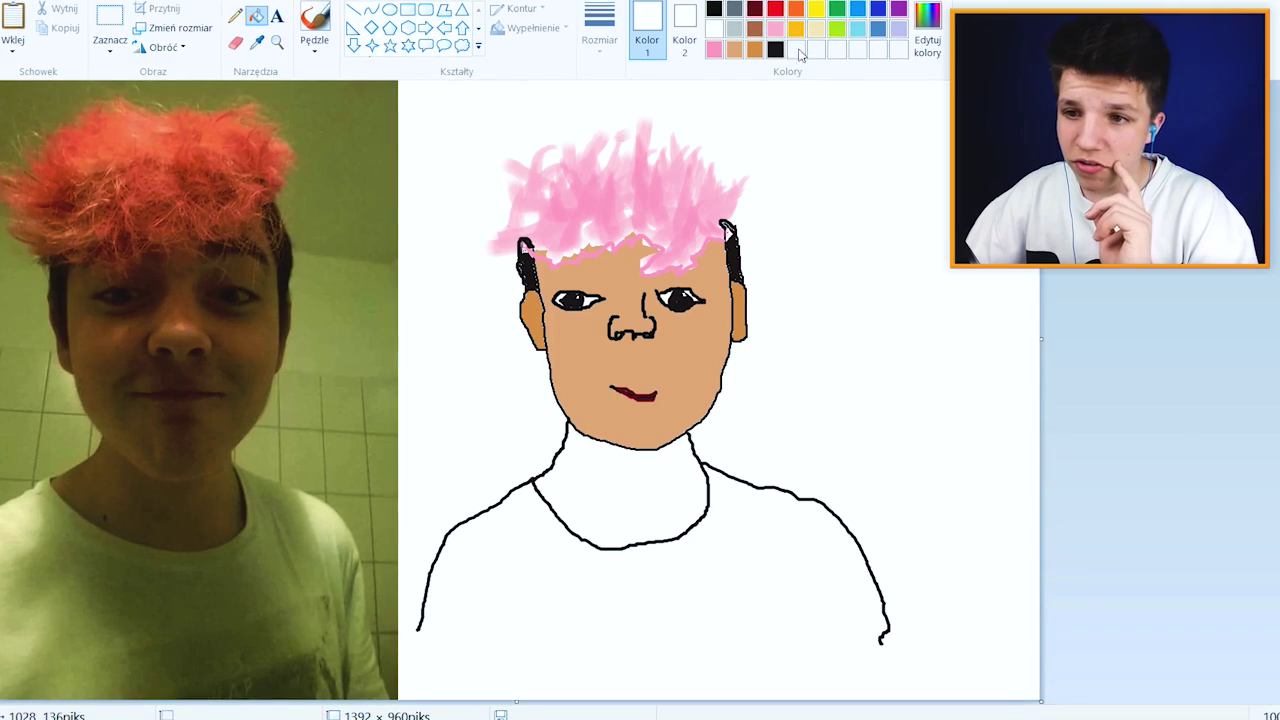
{"action": "left_click", "coordinate": [735, 51]}
{"action": "left_click", "coordinate": [624, 499]}
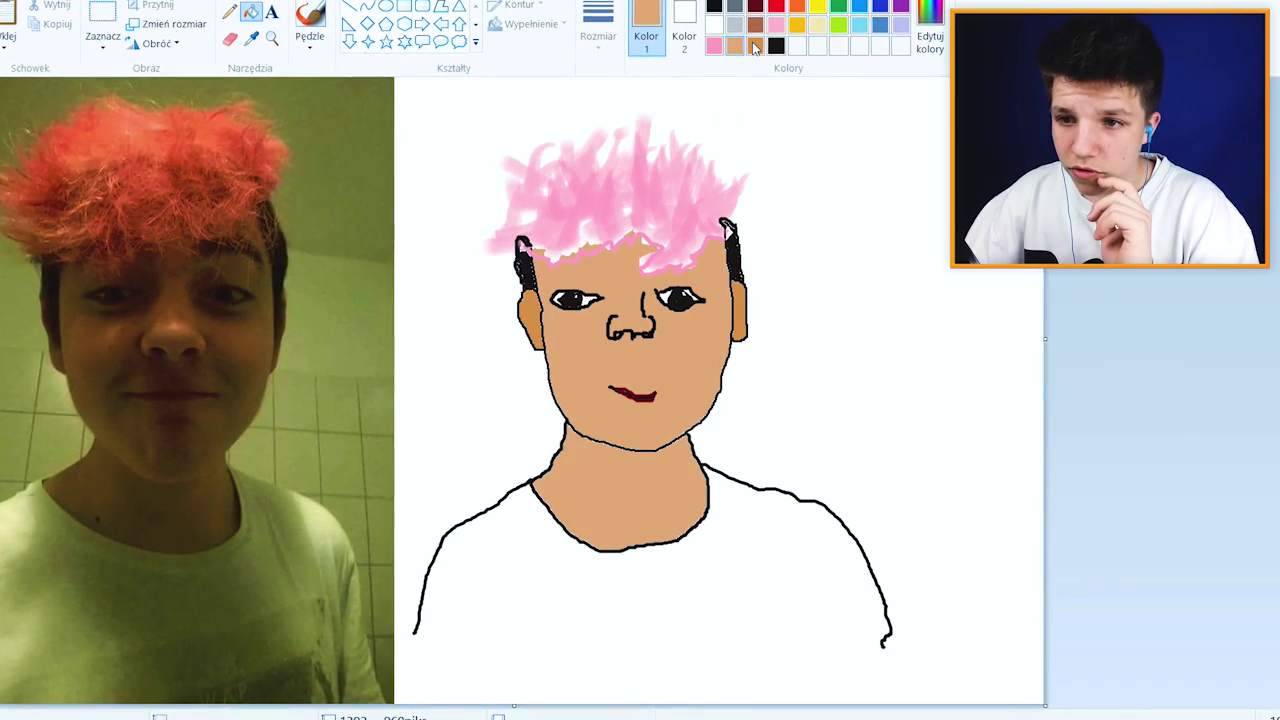
{"action": "left_click", "coordinate": [755, 47]}
{"action": "left_click", "coordinate": [670, 455]}
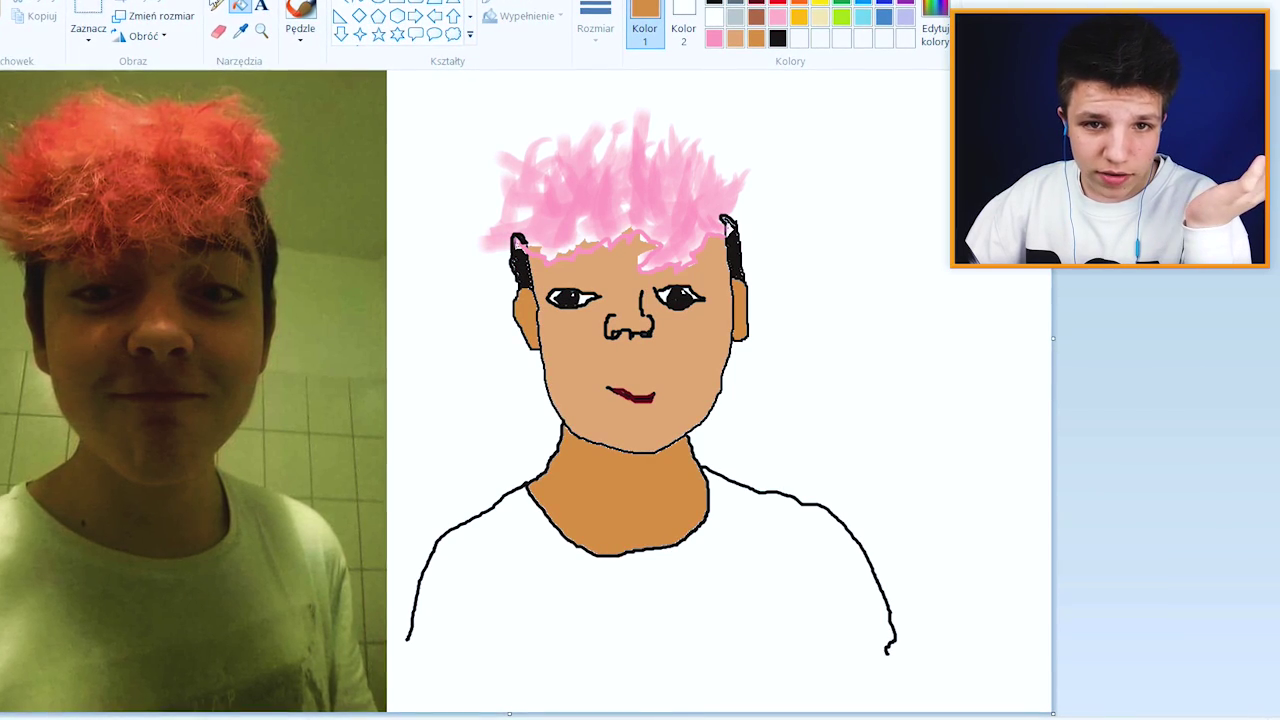
Close the shirt's open lower edge with a thin wavy black pencil line between the two sleeve ends
{"action": "left_click", "coordinate": [220, 7]}
{"action": "left_click", "coordinate": [778, 36]}
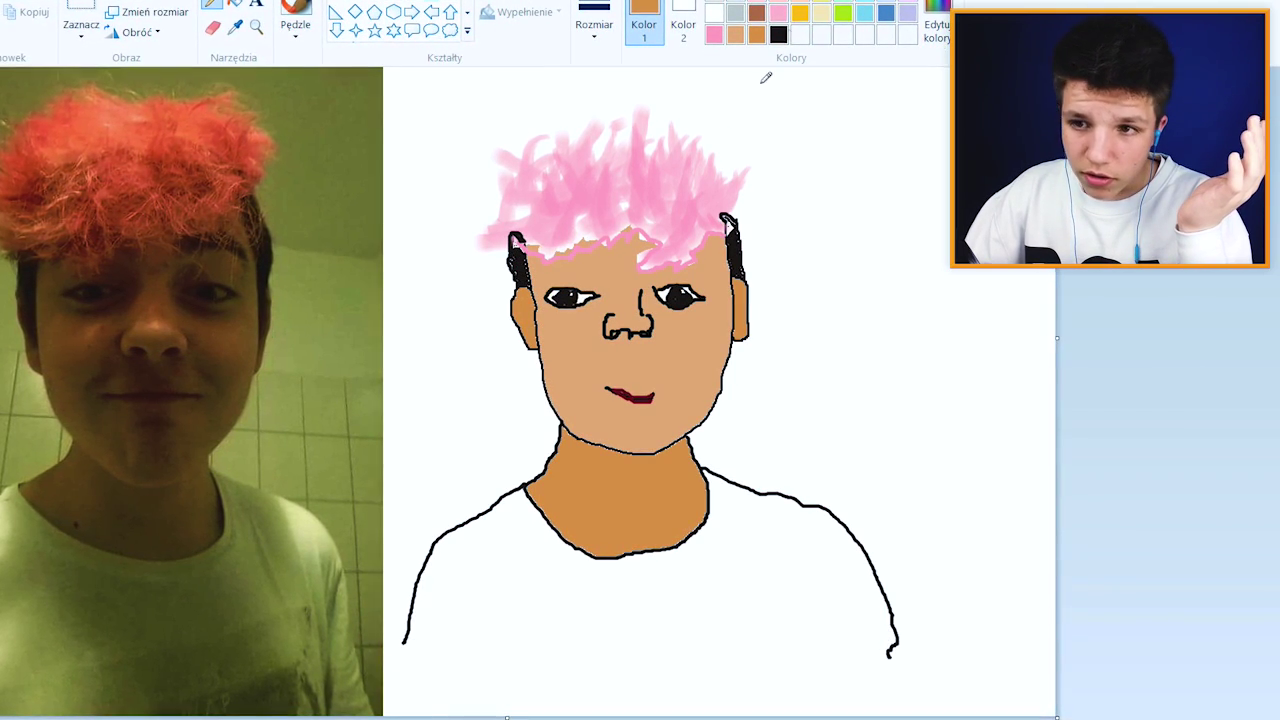
{"action": "mouse_move", "coordinate": [398, 648]}
{"action": "left_mouse_down"}
{"action": "mouse_move", "coordinate": [614, 636]}
{"action": "mouse_move", "coordinate": [895, 657]}
{"action": "left_mouse_up"}
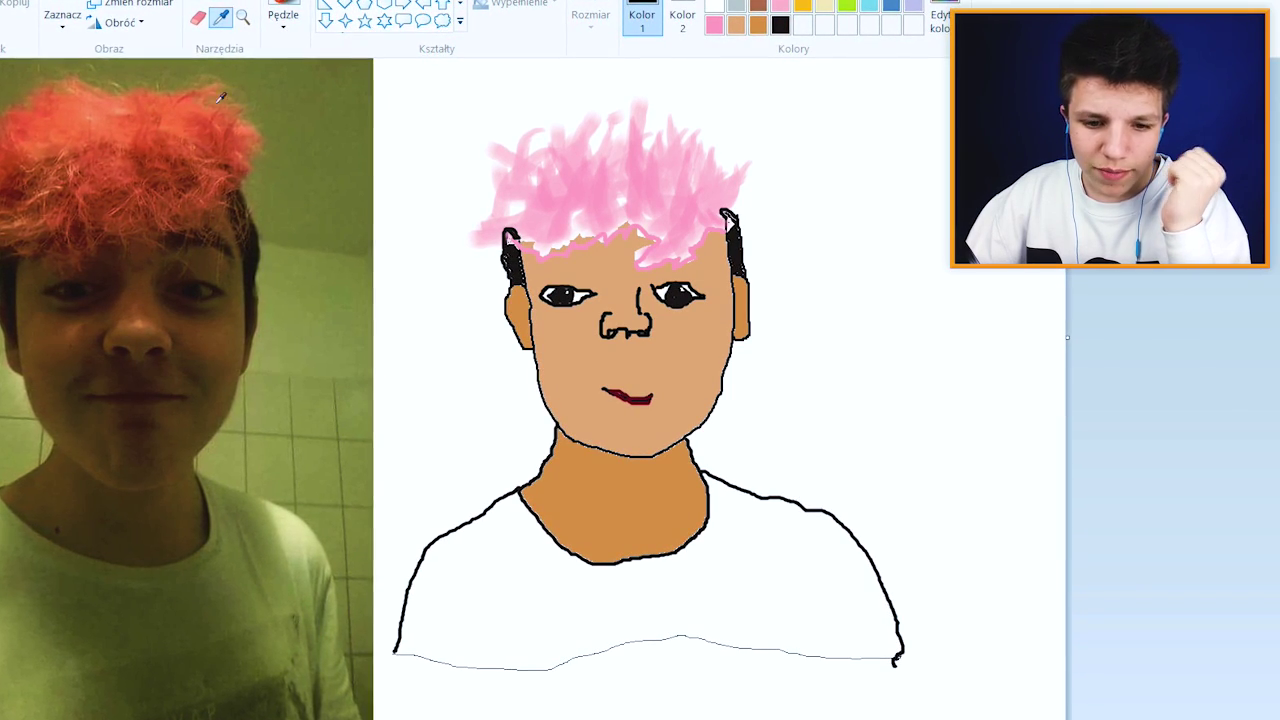
Fill the enclosed shirt with a pale yellow-green, keeping the background white
{"action": "left_click", "coordinate": [501, 543]}
{"action": "key", "text": "ctrl+z"}
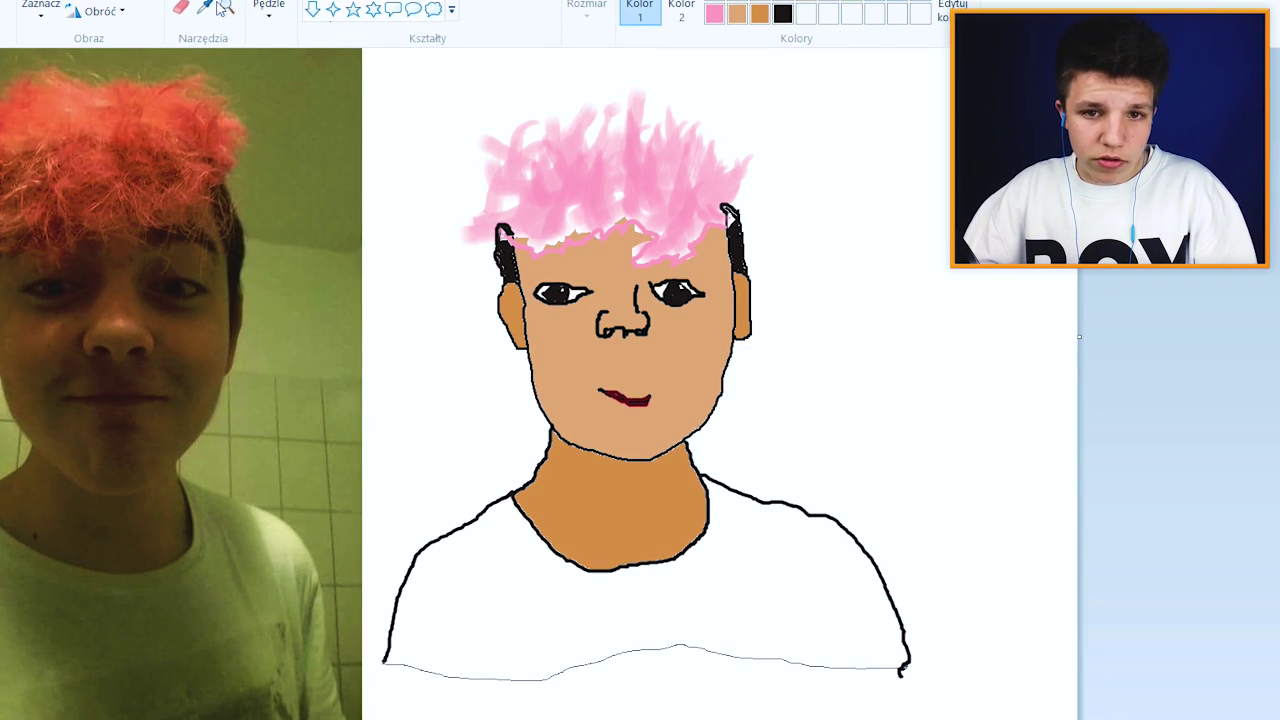
{"action": "left_click", "coordinate": [491, 537]}
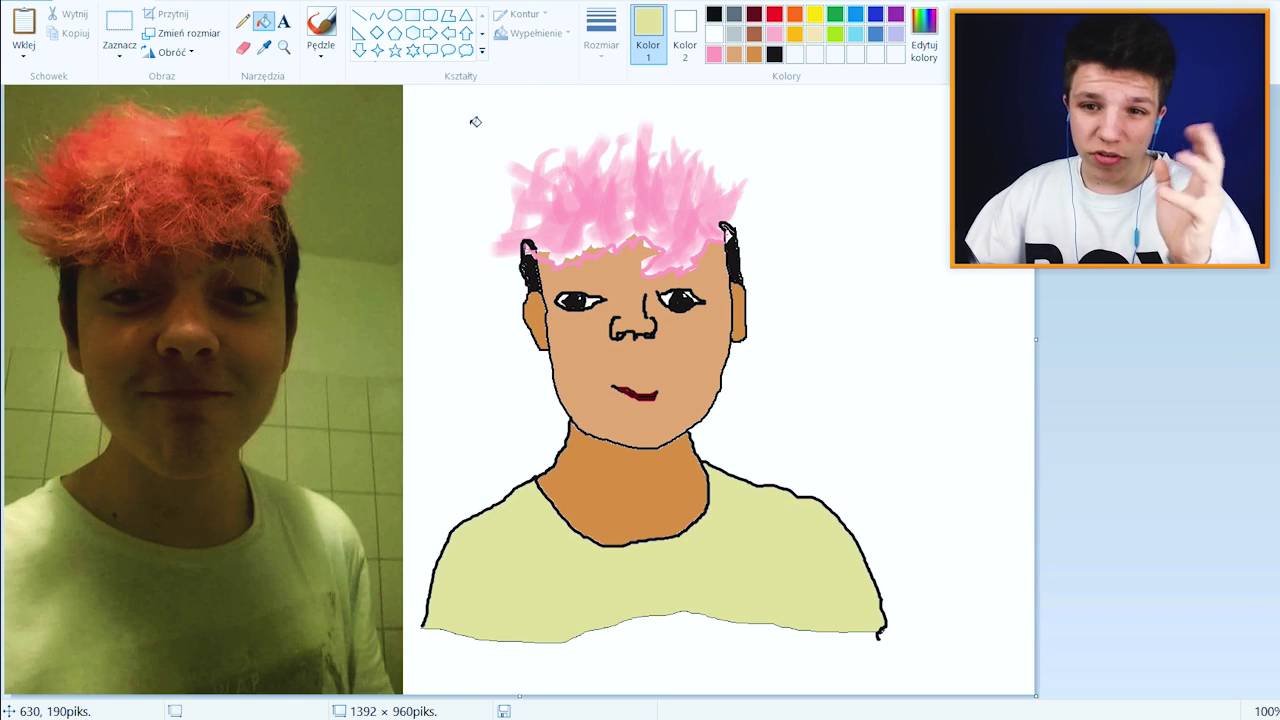
{"action": "left_click", "coordinate": [865, 371]}
{"action": "key", "text": "ctrl+z"}
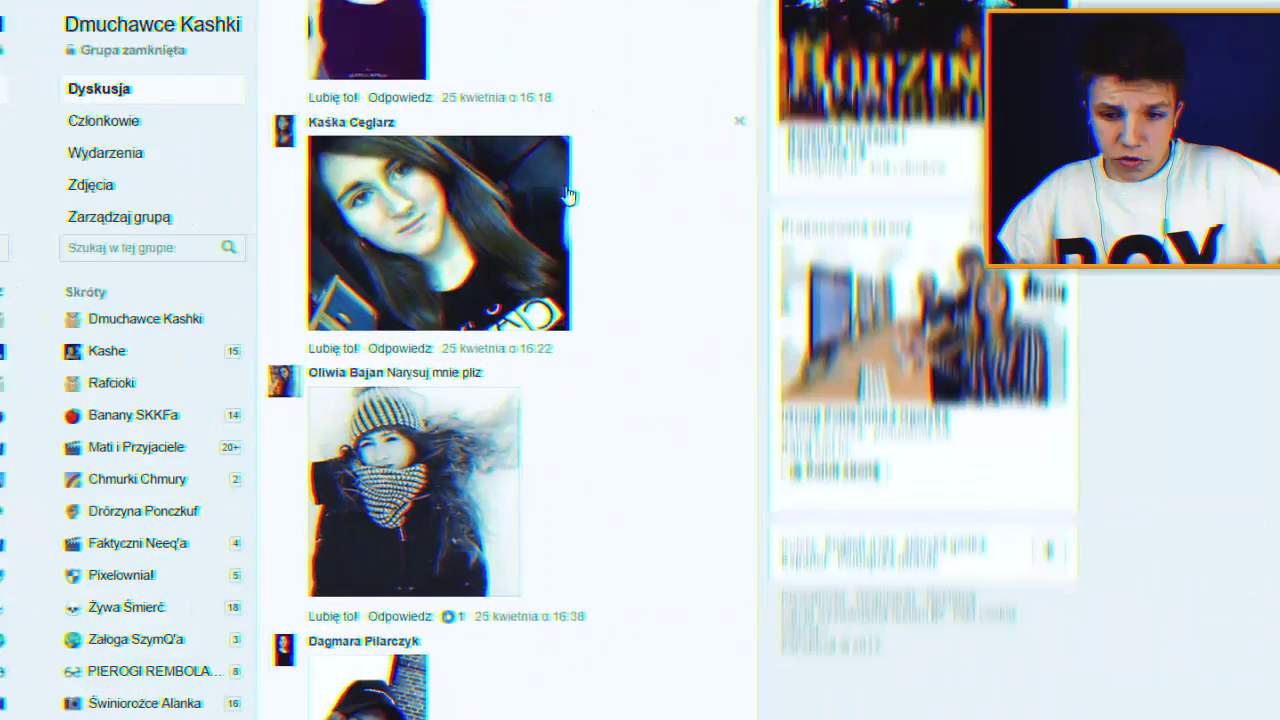
Switch to the Facebook group, open the comment photo of the woman in a knitted hat and scarf, and copy the image
{"action": "scroll", "coordinate": [551, 194], "scroll_direction": "down", "scroll_amount": 5}
{"action": "scroll", "coordinate": [532, 191], "scroll_direction": "up", "scroll_amount": 2}
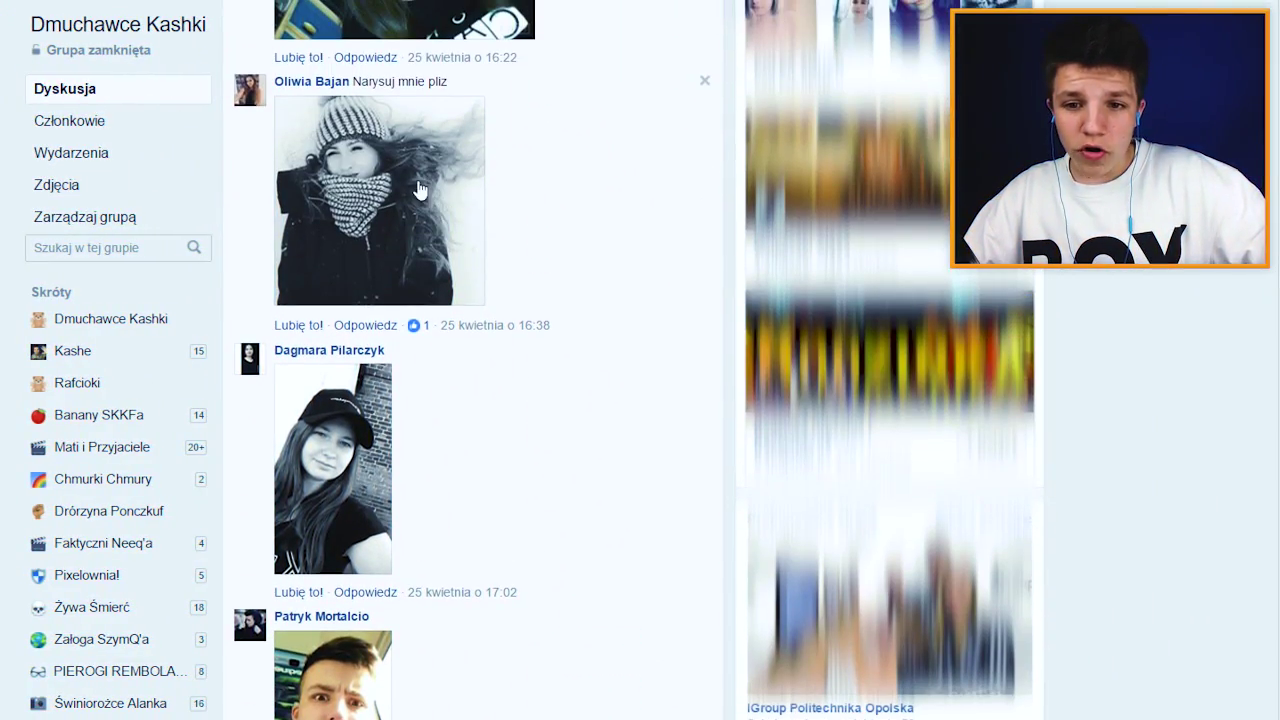
{"action": "left_click", "coordinate": [401, 172]}
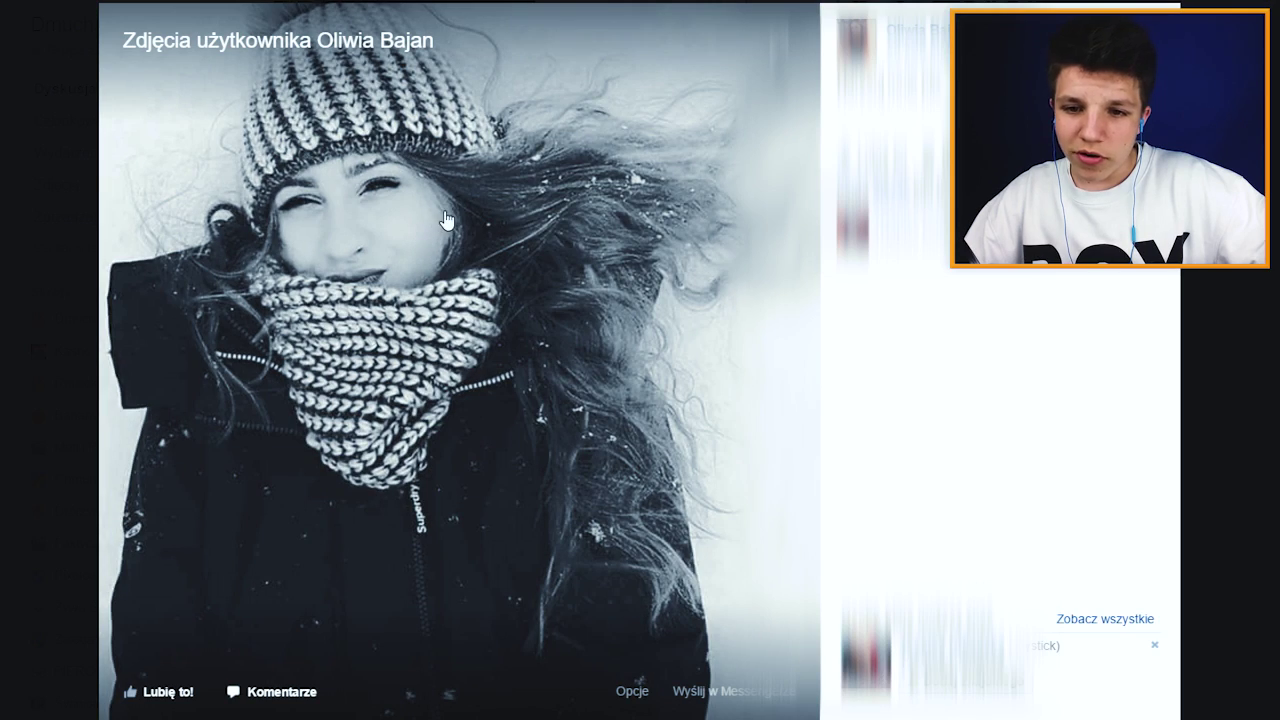
{"action": "right_click", "coordinate": [434, 207]}
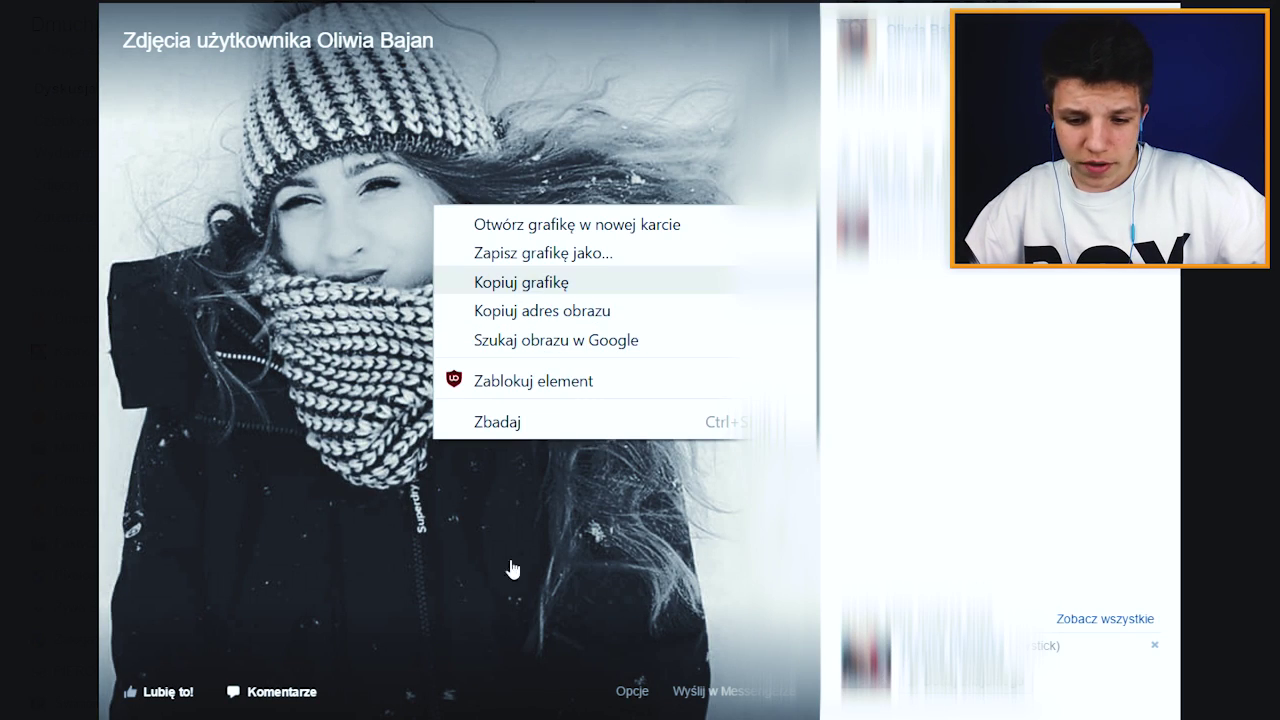
{"action": "left_click", "coordinate": [546, 285]}
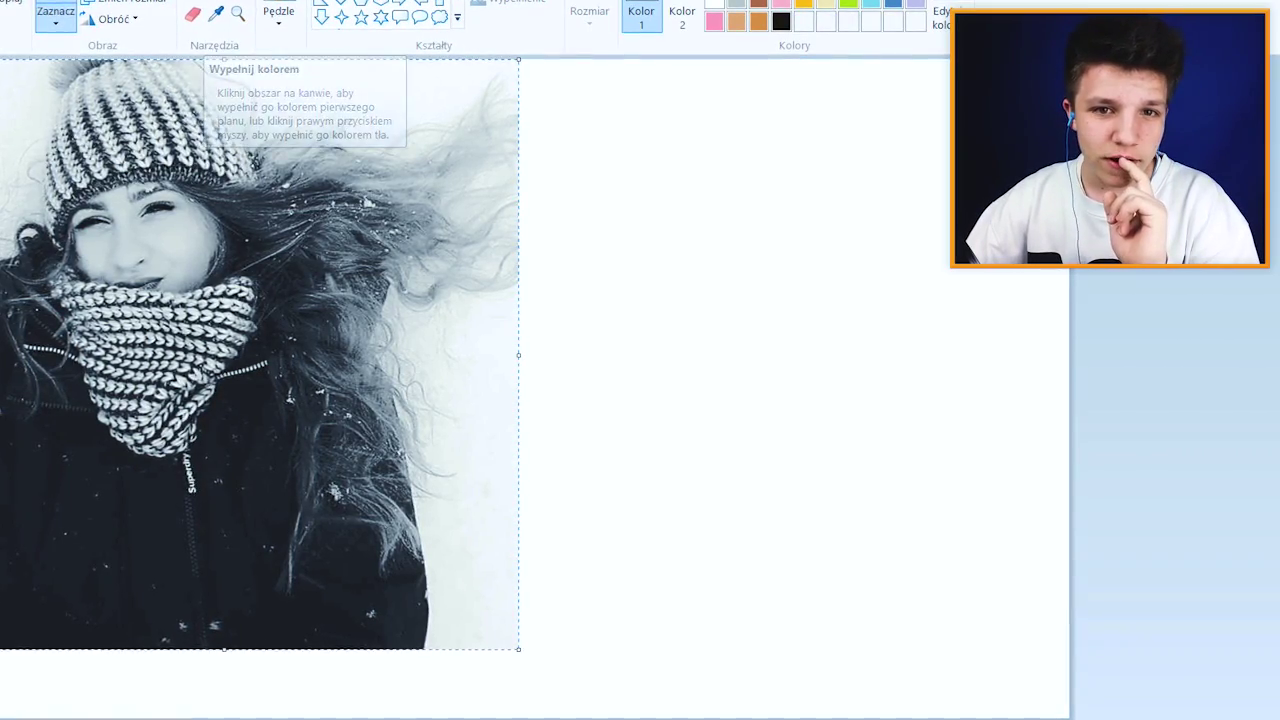
Outline the woman's face with the black brush on the blank canvas beside the pasted photo
{"action": "left_click", "coordinate": [280, 10]}
{"action": "left_click", "coordinate": [323, 3]}
{"action": "left_click", "coordinate": [274, 10]}
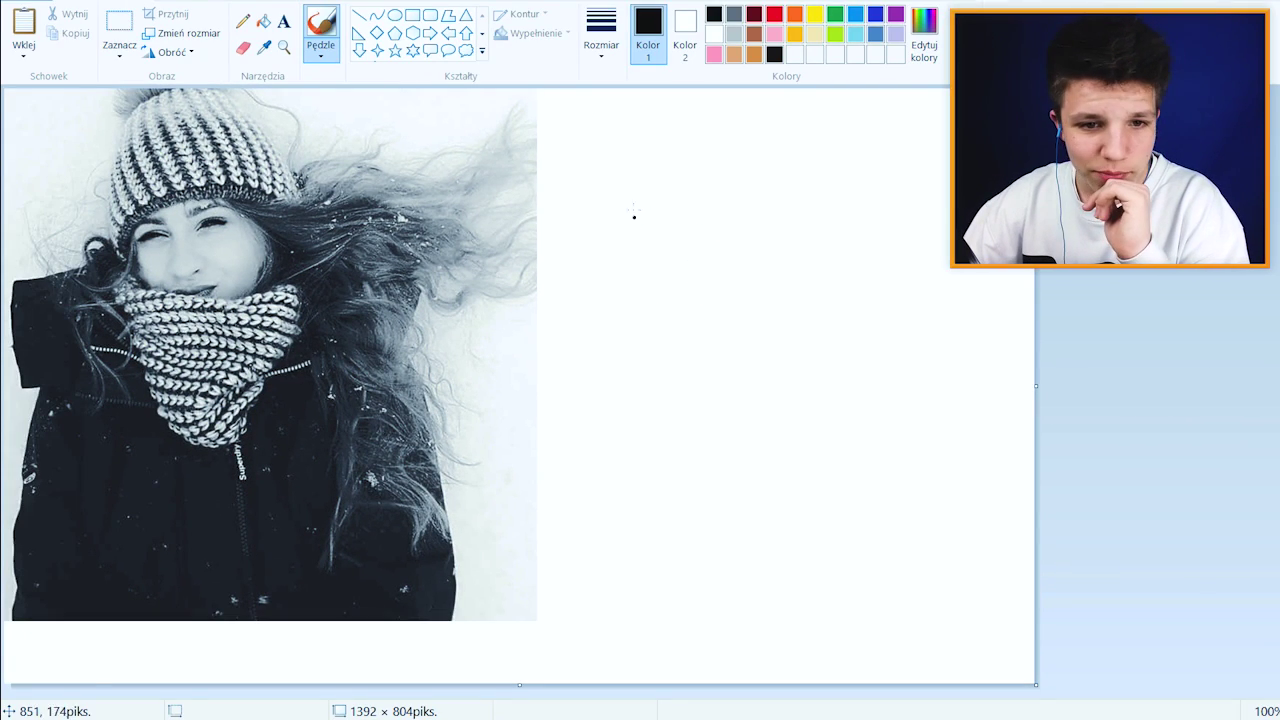
{"action": "left_click_drag", "start_coordinate": [647, 209], "coordinate": [803, 166]}
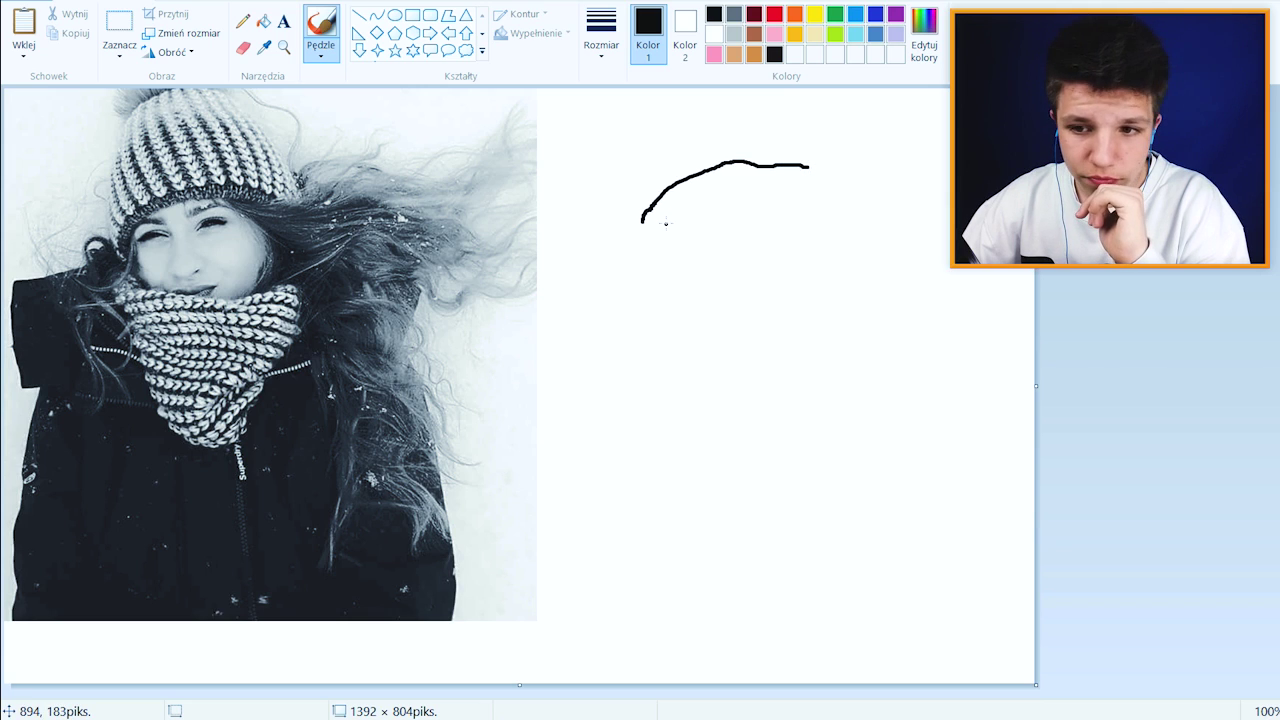
{"action": "mouse_move", "coordinate": [662, 342]}
{"action": "left_mouse_down"}
{"action": "mouse_move", "coordinate": [714, 357]}
{"action": "mouse_move", "coordinate": [829, 350]}
{"action": "mouse_move", "coordinate": [842, 208]}
{"action": "left_mouse_up"}
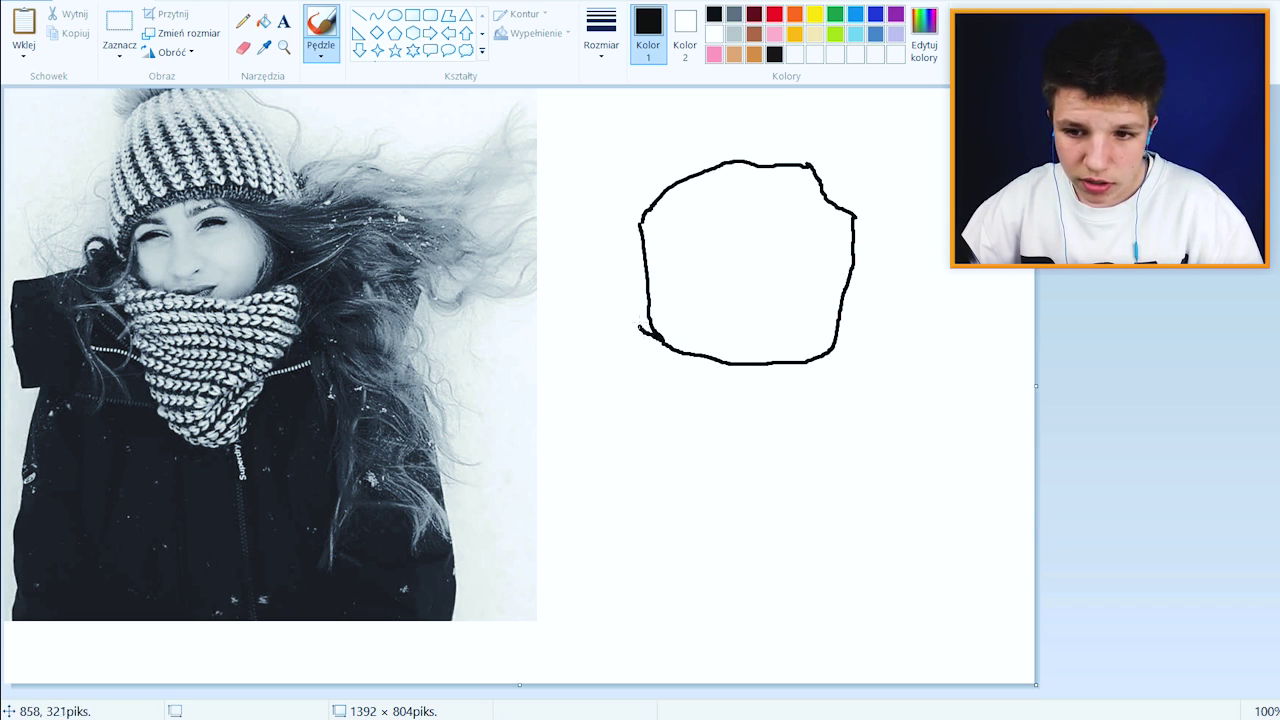
Draw the pointed scarf below the face and the coat's outer edges on both sides in black
{"action": "mouse_move", "coordinate": [641, 302]}
{"action": "left_mouse_down"}
{"action": "mouse_move", "coordinate": [623, 392]}
{"action": "mouse_move", "coordinate": [647, 467]}
{"action": "mouse_move", "coordinate": [695, 519]}
{"action": "mouse_move", "coordinate": [724, 523]}
{"action": "mouse_move", "coordinate": [840, 404]}
{"action": "mouse_move", "coordinate": [842, 304]}
{"action": "left_mouse_up"}
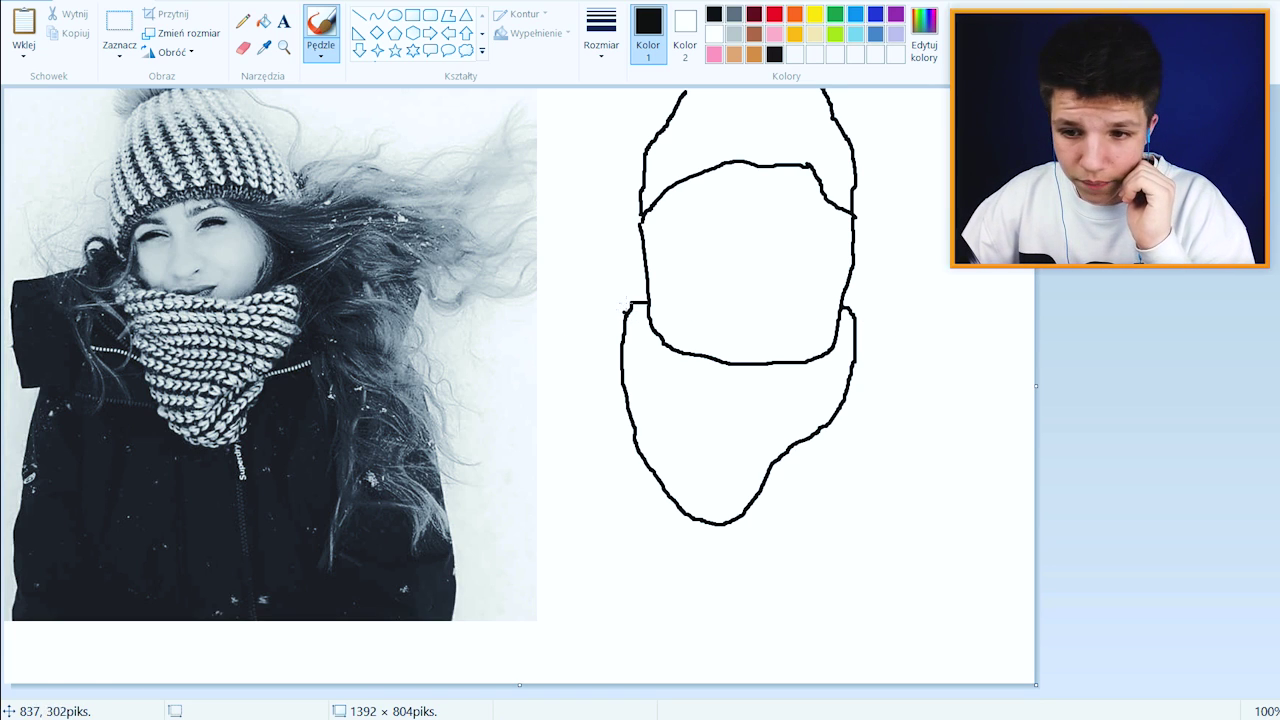
{"action": "mouse_move", "coordinate": [559, 266]}
{"action": "left_mouse_down"}
{"action": "mouse_move", "coordinate": [527, 366]}
{"action": "mouse_move", "coordinate": [551, 366]}
{"action": "mouse_move", "coordinate": [549, 420]}
{"action": "mouse_move", "coordinate": [494, 591]}
{"action": "left_mouse_up"}
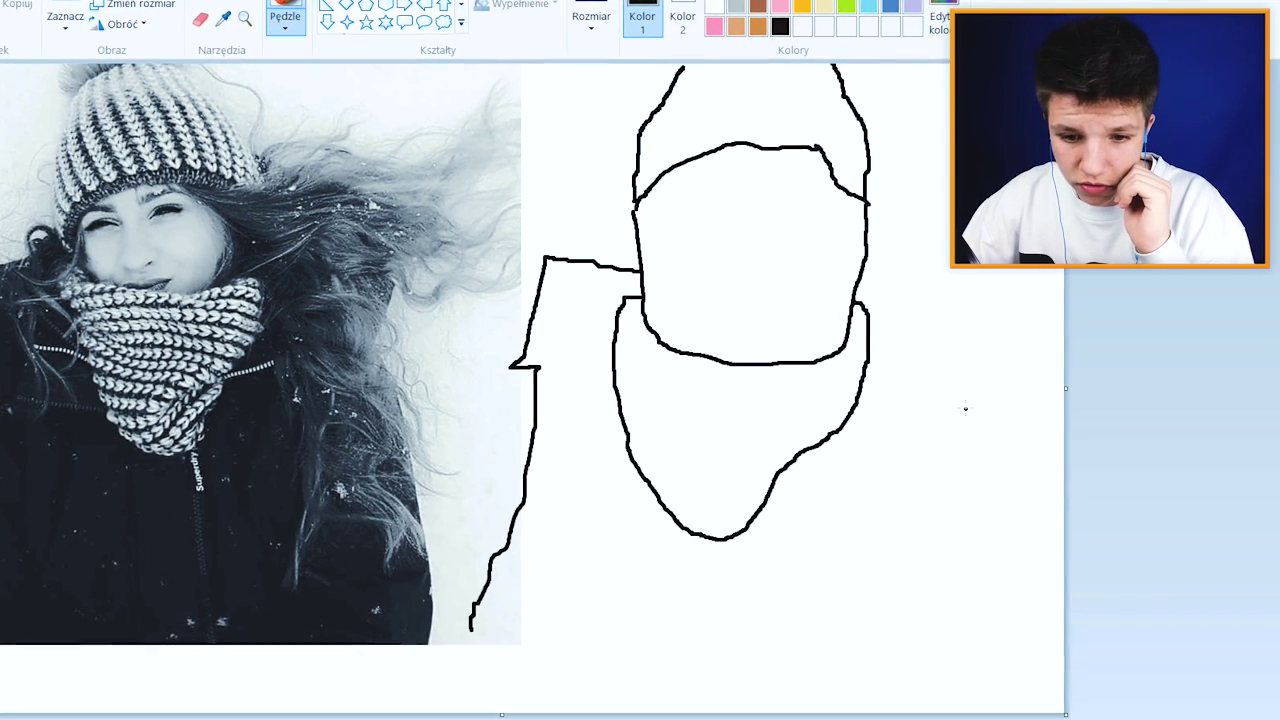
{"action": "mouse_move", "coordinate": [940, 405]}
{"action": "left_mouse_down"}
{"action": "mouse_move", "coordinate": [969, 545]}
{"action": "mouse_move", "coordinate": [913, 660]}
{"action": "left_mouse_up"}
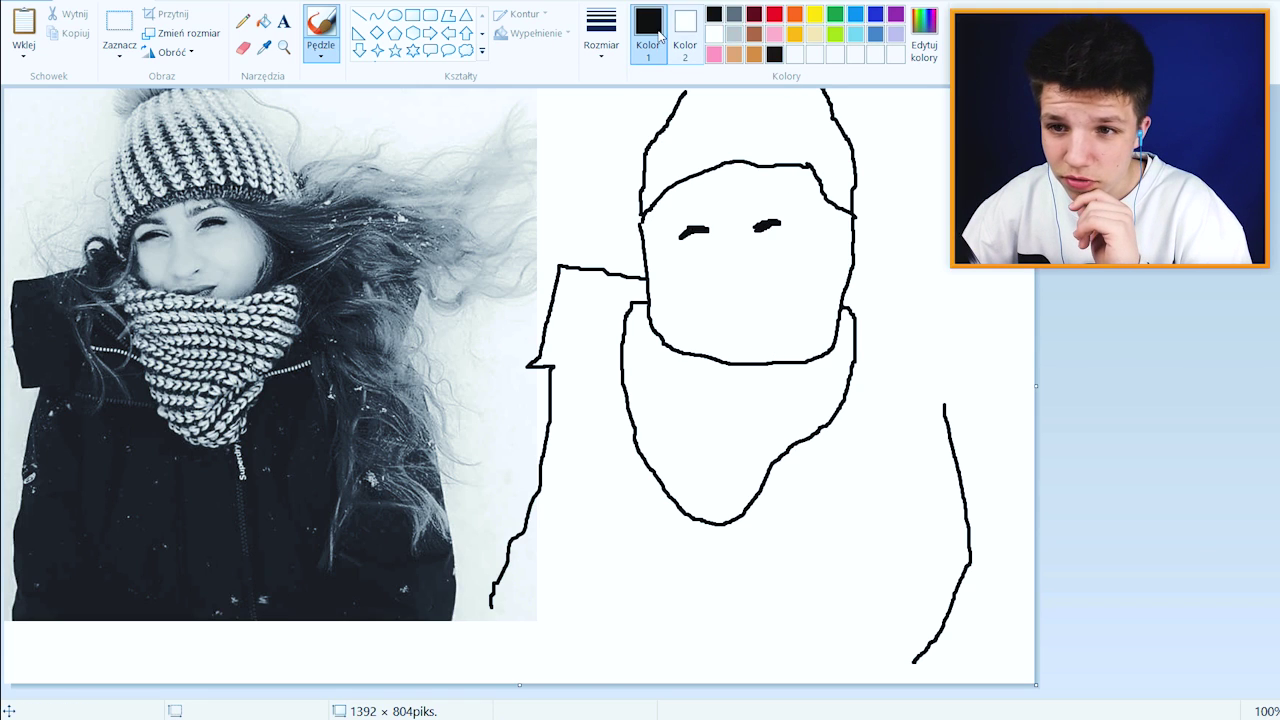
Paint the lips in grey and draw a darker grey line between them
{"action": "left_click", "coordinate": [734, 13]}
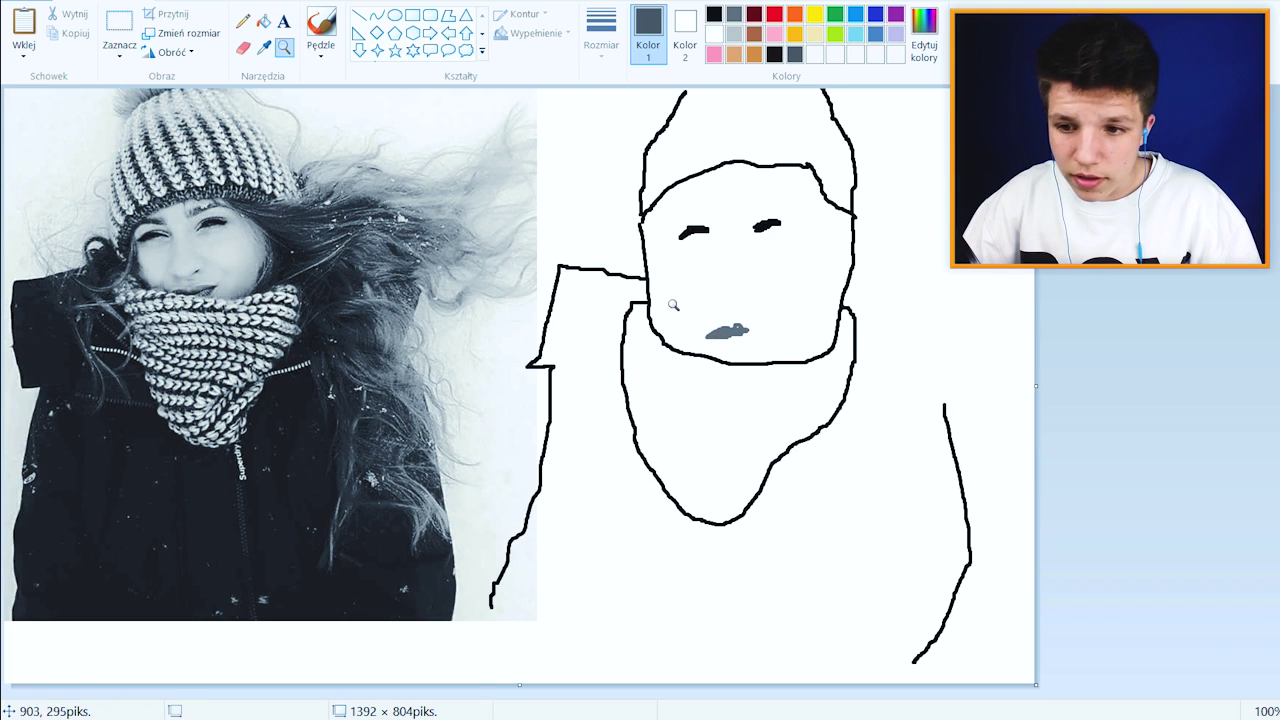
{"action": "left_click", "coordinate": [674, 298]}
{"action": "left_click", "coordinate": [889, 460]}
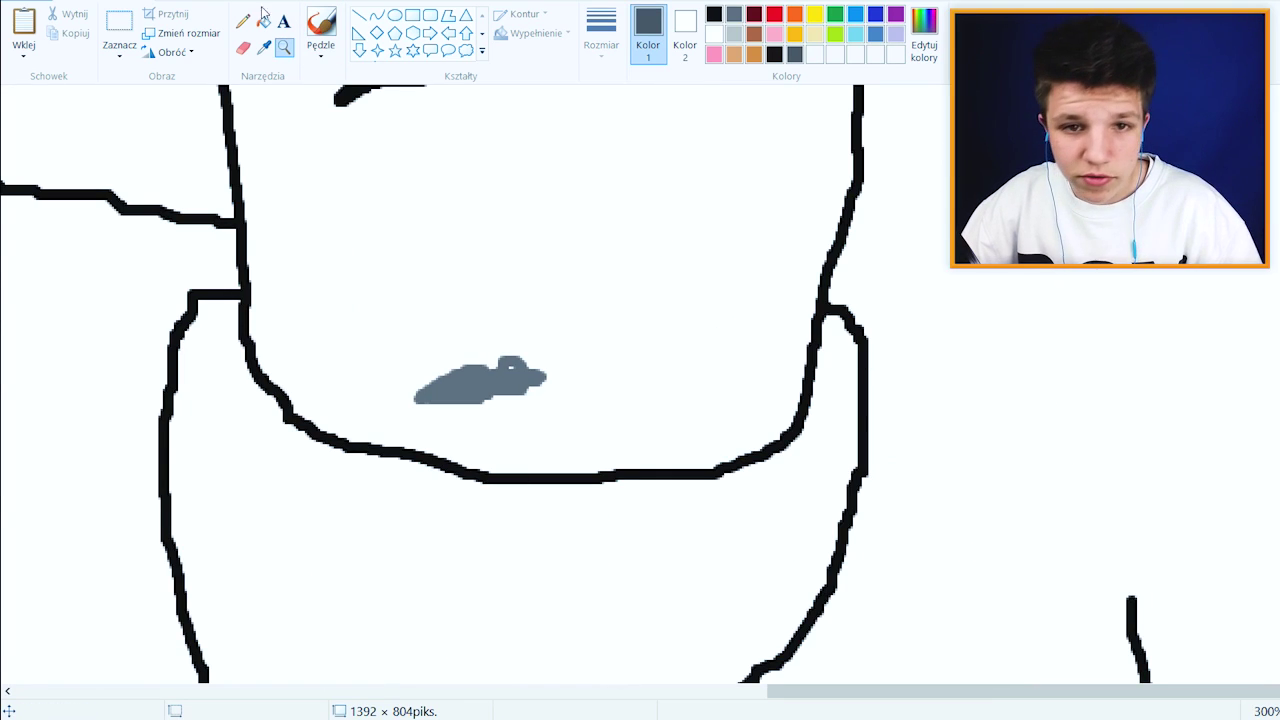
{"action": "left_click", "coordinate": [320, 30]}
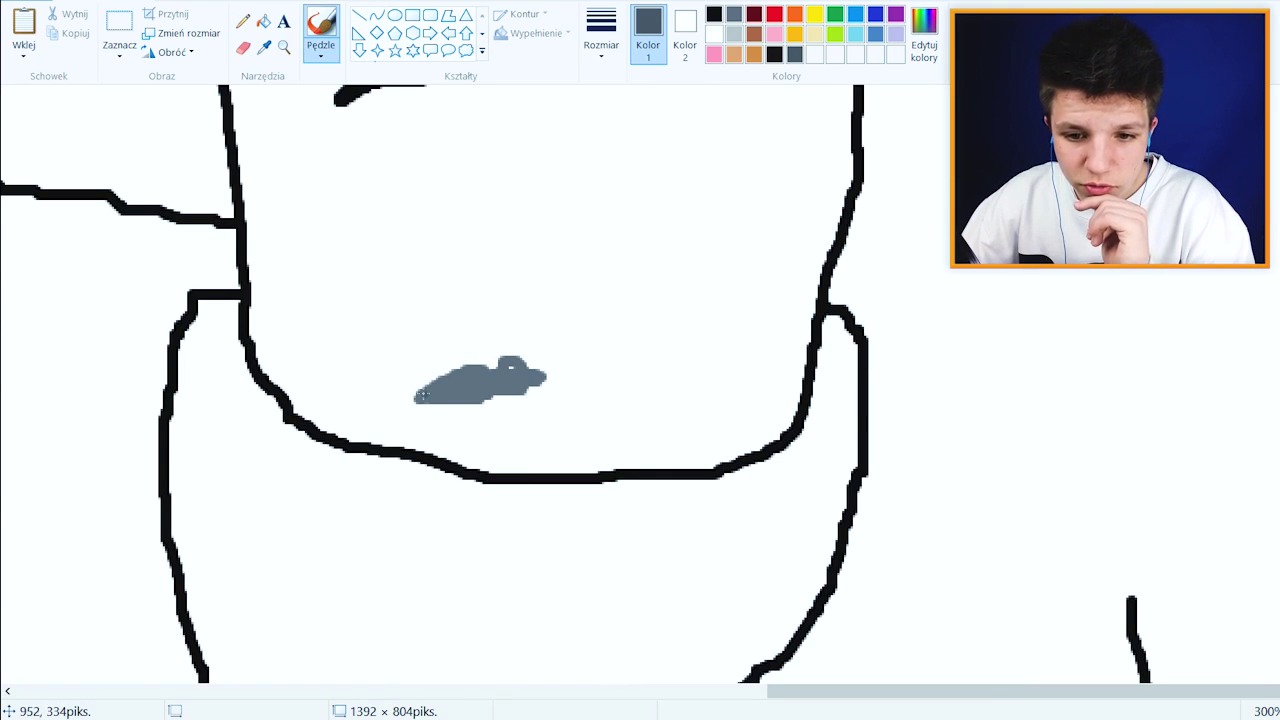
{"action": "mouse_move", "coordinate": [441, 388]}
{"action": "left_mouse_down"}
{"action": "mouse_move", "coordinate": [545, 383]}
{"action": "mouse_move", "coordinate": [425, 396]}
{"action": "left_mouse_up"}
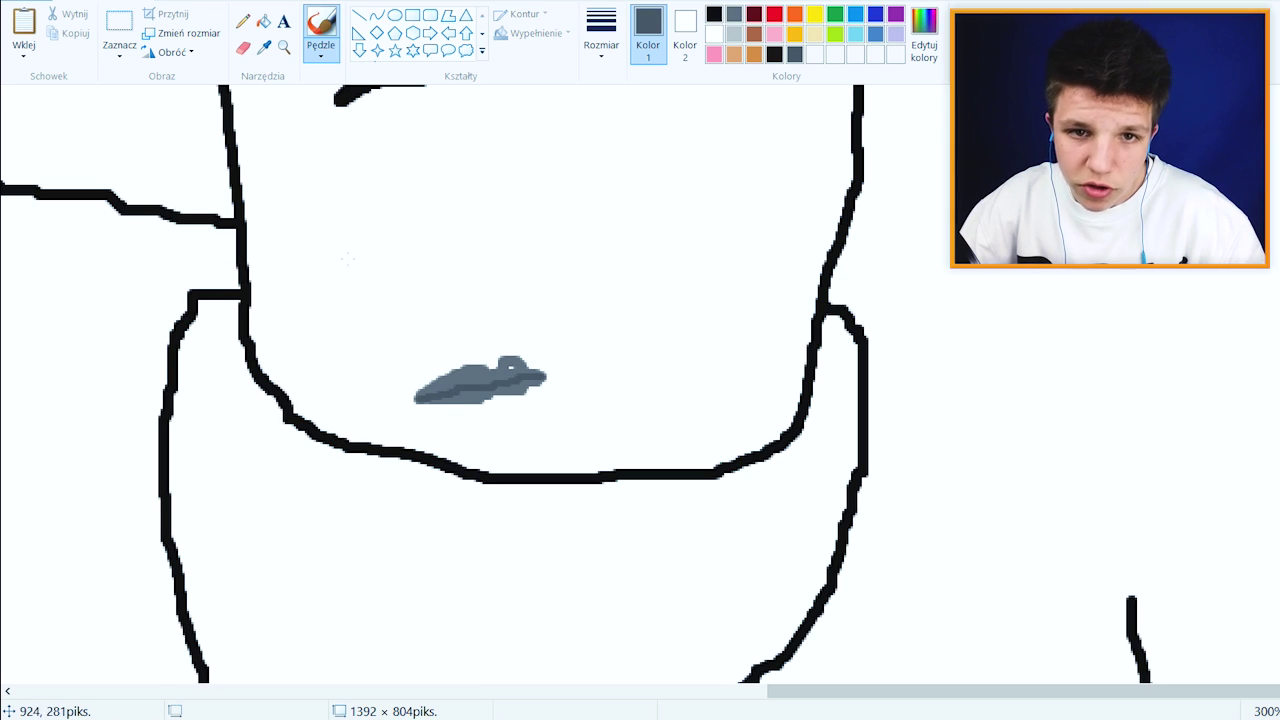
{"action": "left_click", "coordinate": [284, 47]}
{"action": "right_click", "coordinate": [460, 306]}
{"action": "right_click", "coordinate": [509, 277]}
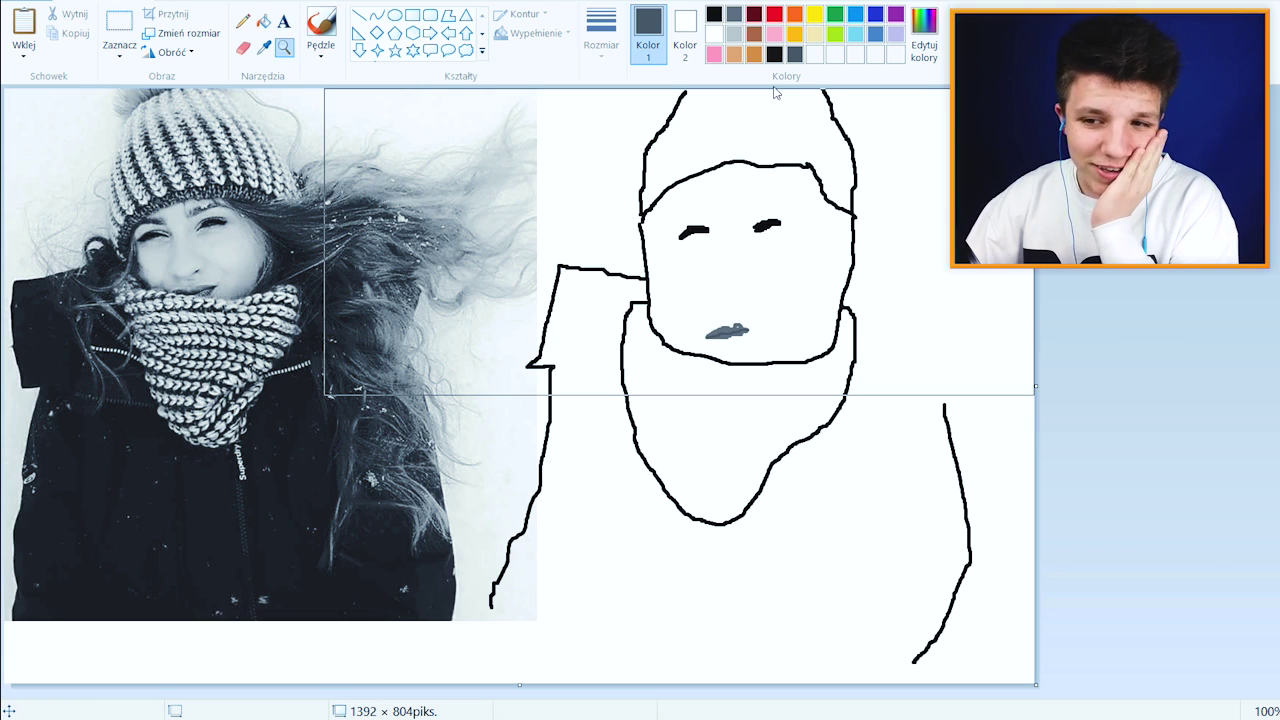
Draw the nose as a thin light grey line and add a darker grey nostril accent
{"action": "left_click", "coordinate": [320, 30]}
{"action": "left_click", "coordinate": [734, 33]}
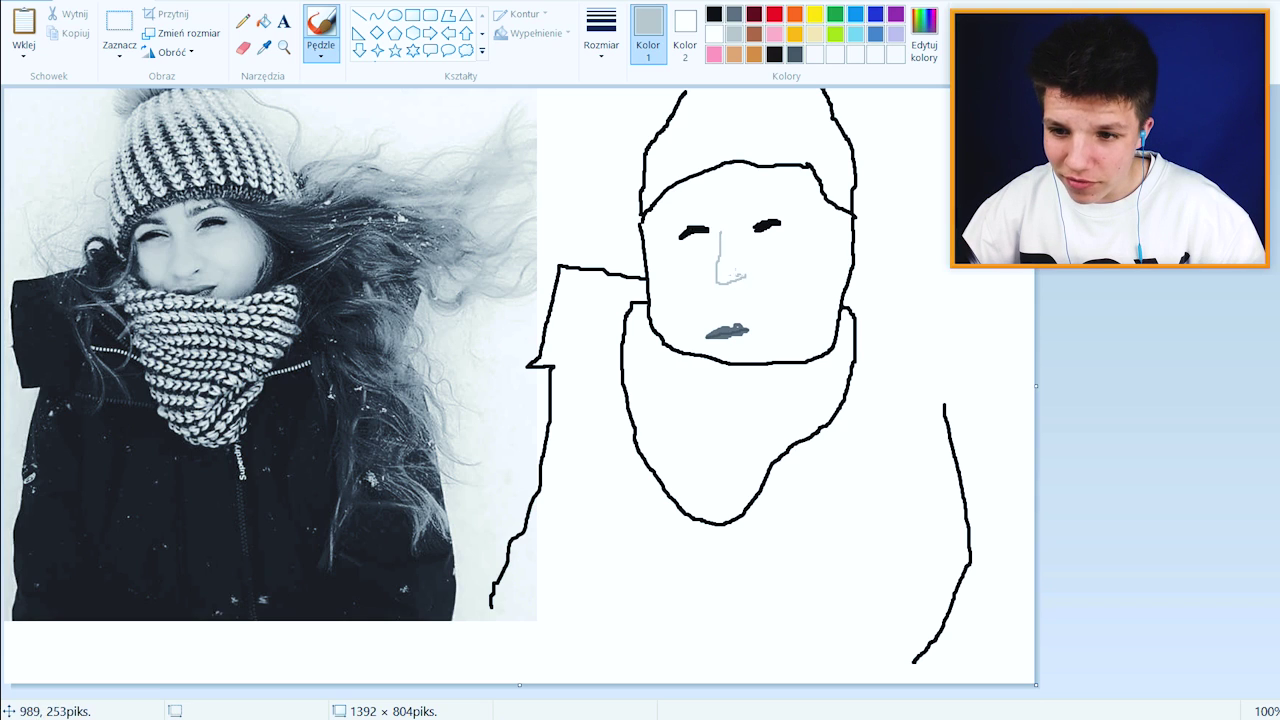
{"action": "left_click", "coordinate": [733, 15]}
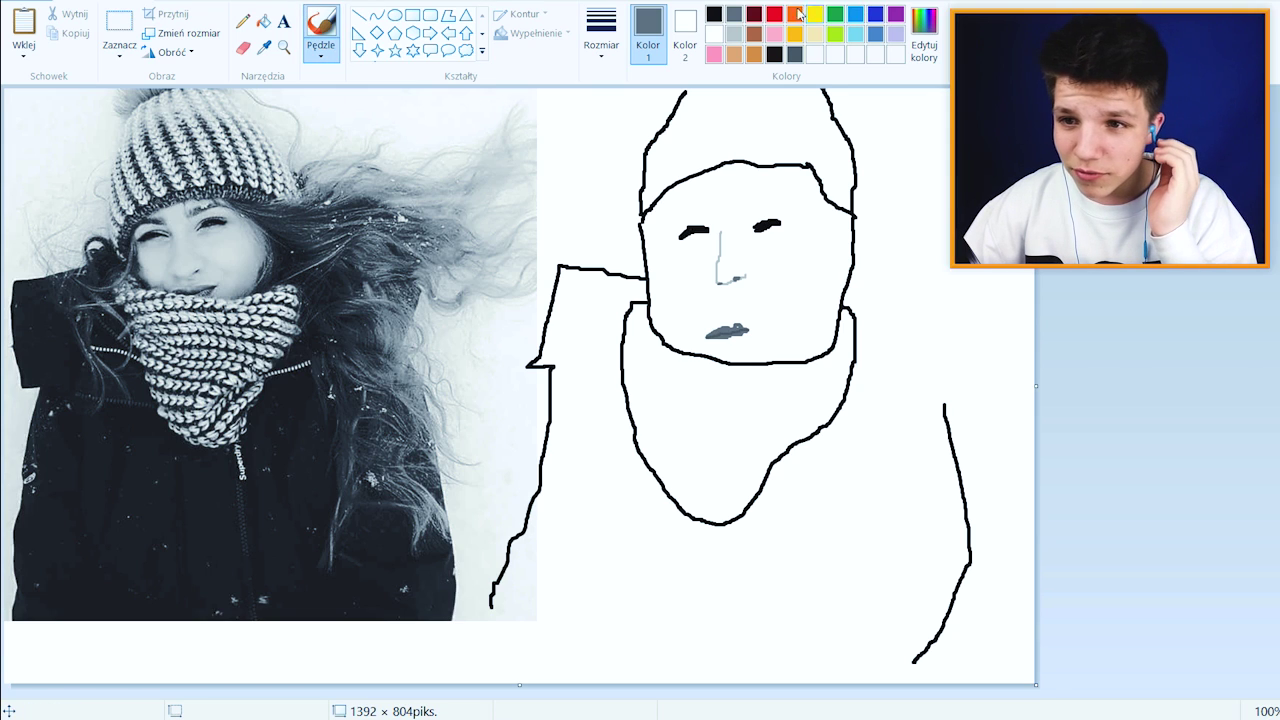
Switch to a broad bristle-textured brush and try a grey stroke in the empty area beside the hat, undoing it
{"action": "left_click", "coordinate": [330, 62]}
{"action": "left_click", "coordinate": [322, 86]}
{"action": "left_click", "coordinate": [324, 58]}
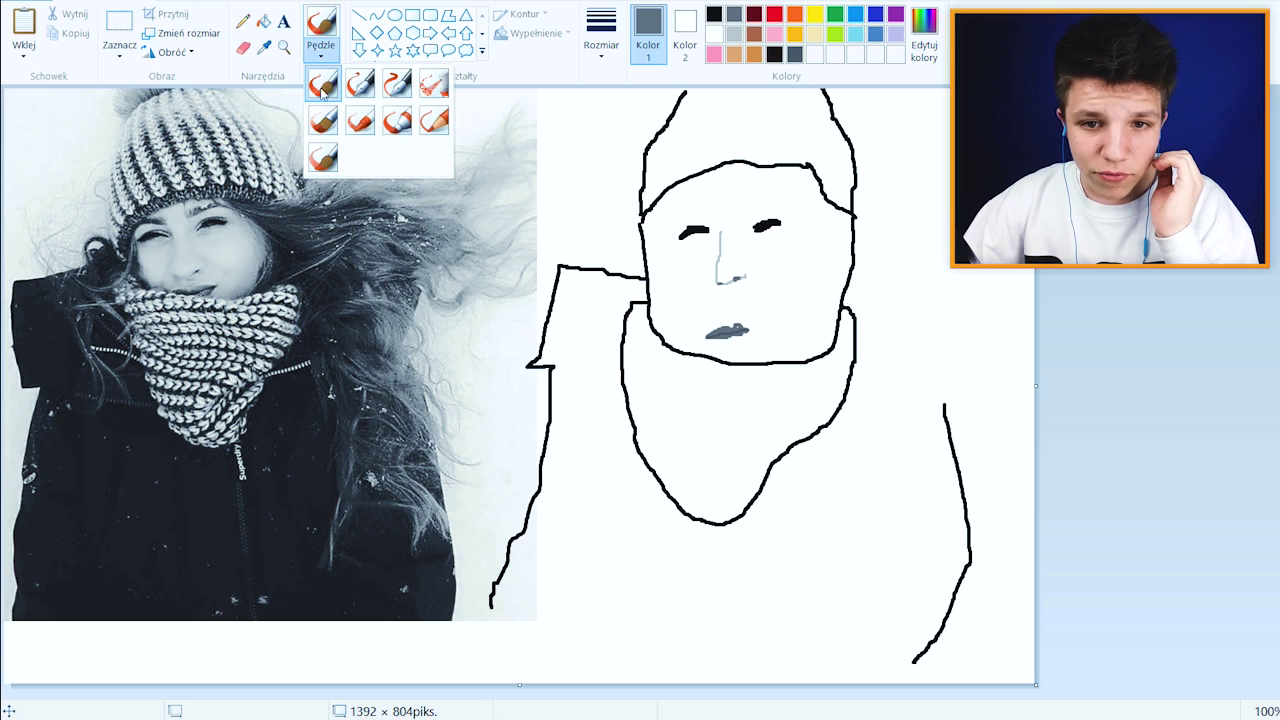
{"action": "left_click", "coordinate": [322, 157]}
{"action": "left_click", "coordinate": [322, 55]}
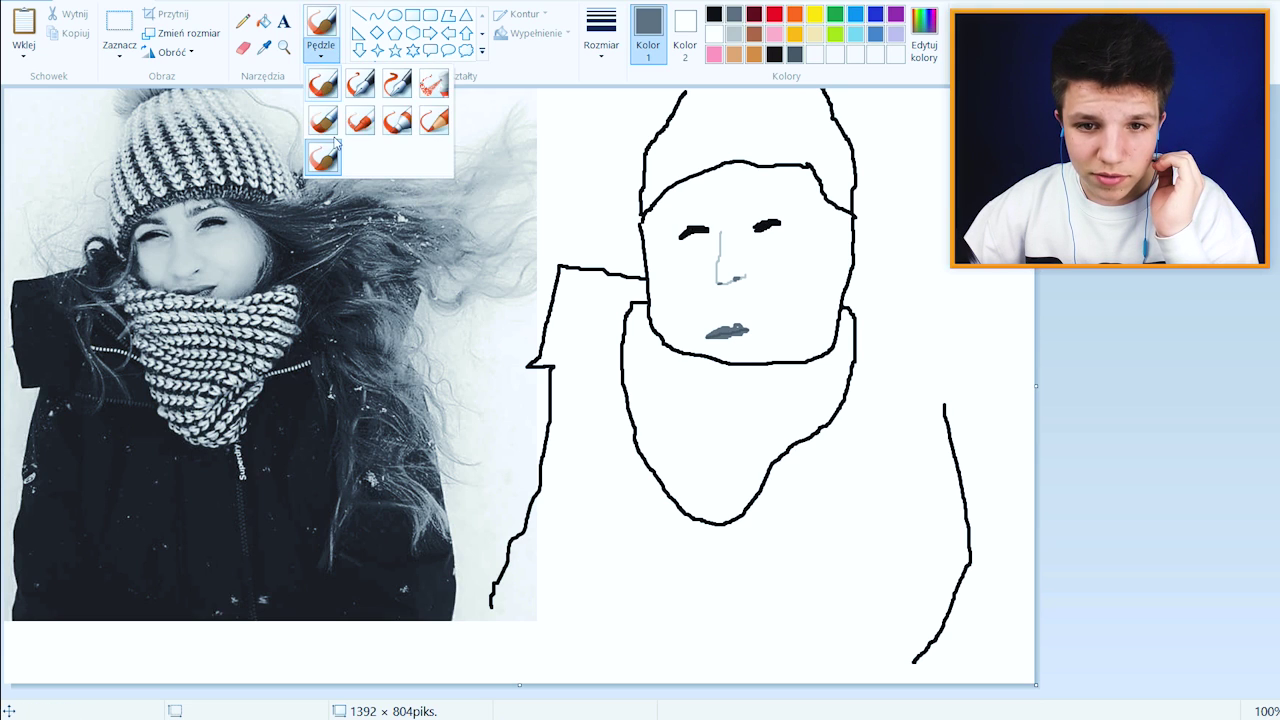
{"action": "left_click", "coordinate": [326, 152]}
{"action": "left_click_drag", "start_coordinate": [905, 137], "coordinate": [938, 240]}
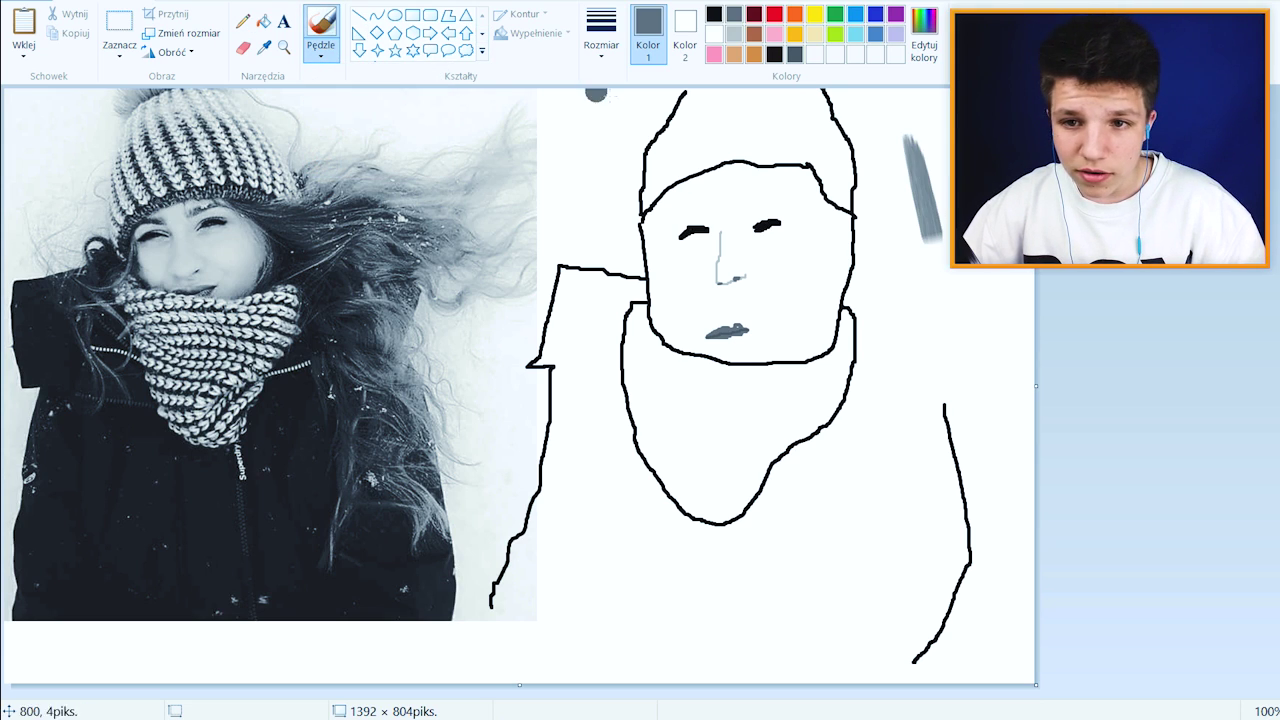
{"action": "key", "text": "ctrl+z"}
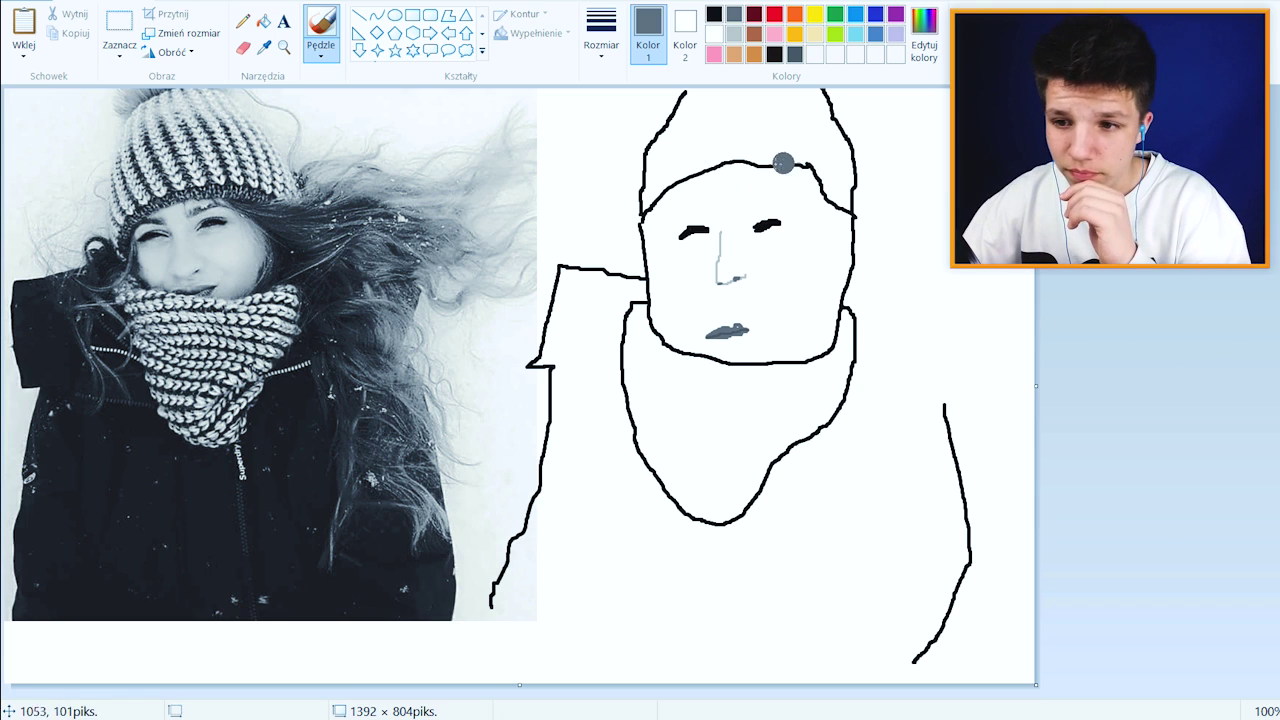
Paint broad grey hair strands flowing outward and down over the scarf and shoulder on the face's right side
{"action": "mouse_move", "coordinate": [783, 163]}
{"action": "left_mouse_down"}
{"action": "mouse_move", "coordinate": [818, 212]}
{"action": "mouse_move", "coordinate": [809, 193]}
{"action": "mouse_move", "coordinate": [861, 238]}
{"action": "mouse_move", "coordinate": [849, 220]}
{"action": "mouse_move", "coordinate": [923, 206]}
{"action": "mouse_move", "coordinate": [859, 219]}
{"action": "mouse_move", "coordinate": [893, 182]}
{"action": "mouse_move", "coordinate": [877, 177]}
{"action": "mouse_move", "coordinate": [870, 213]}
{"action": "mouse_move", "coordinate": [870, 125]}
{"action": "mouse_move", "coordinate": [928, 152]}
{"action": "mouse_move", "coordinate": [991, 303]}
{"action": "mouse_move", "coordinate": [946, 303]}
{"action": "mouse_move", "coordinate": [917, 240]}
{"action": "left_mouse_up"}
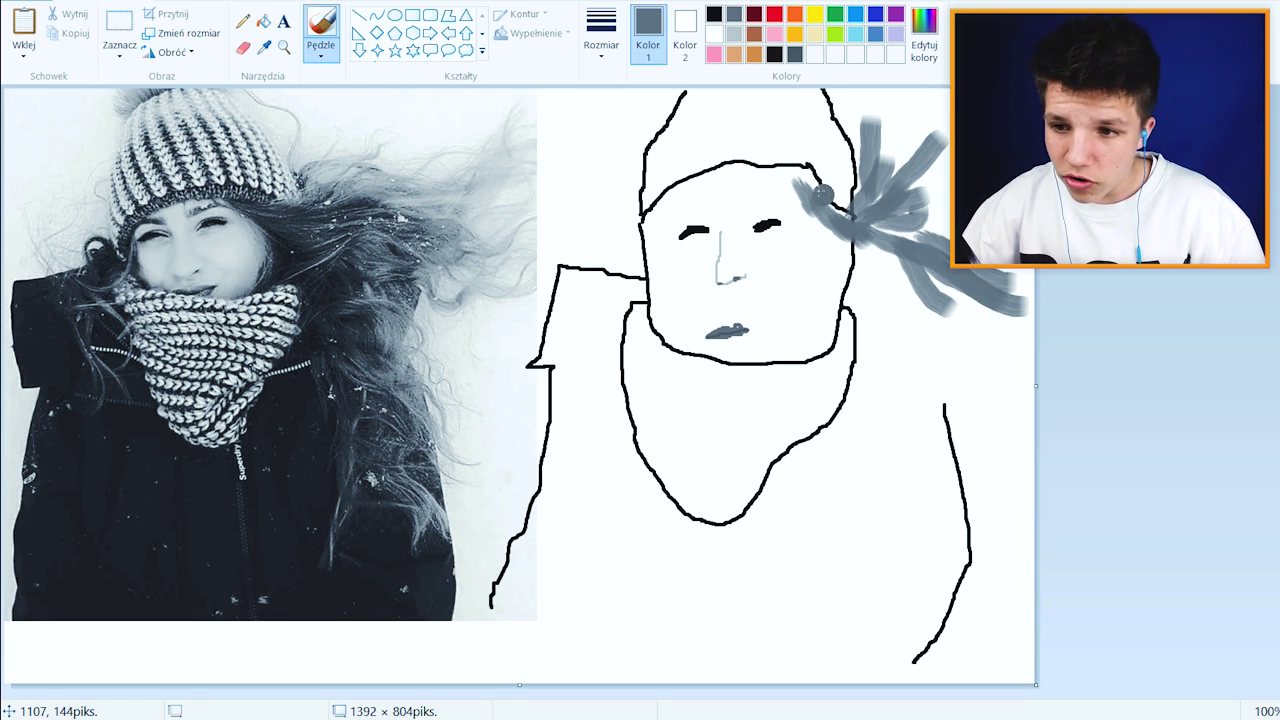
{"action": "mouse_move", "coordinate": [804, 170]}
{"action": "left_mouse_down"}
{"action": "mouse_move", "coordinate": [831, 237]}
{"action": "mouse_move", "coordinate": [846, 225]}
{"action": "mouse_move", "coordinate": [892, 276]}
{"action": "mouse_move", "coordinate": [859, 255]}
{"action": "mouse_move", "coordinate": [854, 320]}
{"action": "mouse_move", "coordinate": [814, 203]}
{"action": "mouse_move", "coordinate": [826, 295]}
{"action": "mouse_move", "coordinate": [859, 263]}
{"action": "mouse_move", "coordinate": [908, 360]}
{"action": "mouse_move", "coordinate": [887, 305]}
{"action": "mouse_move", "coordinate": [797, 222]}
{"action": "mouse_move", "coordinate": [834, 288]}
{"action": "mouse_move", "coordinate": [811, 262]}
{"action": "mouse_move", "coordinate": [814, 345]}
{"action": "mouse_move", "coordinate": [867, 406]}
{"action": "mouse_move", "coordinate": [879, 402]}
{"action": "mouse_move", "coordinate": [895, 444]}
{"action": "mouse_move", "coordinate": [911, 430]}
{"action": "mouse_move", "coordinate": [860, 469]}
{"action": "mouse_move", "coordinate": [885, 514]}
{"action": "mouse_move", "coordinate": [914, 516]}
{"action": "mouse_move", "coordinate": [886, 496]}
{"action": "mouse_move", "coordinate": [892, 516]}
{"action": "mouse_move", "coordinate": [939, 468]}
{"action": "mouse_move", "coordinate": [972, 361]}
{"action": "left_mouse_up"}
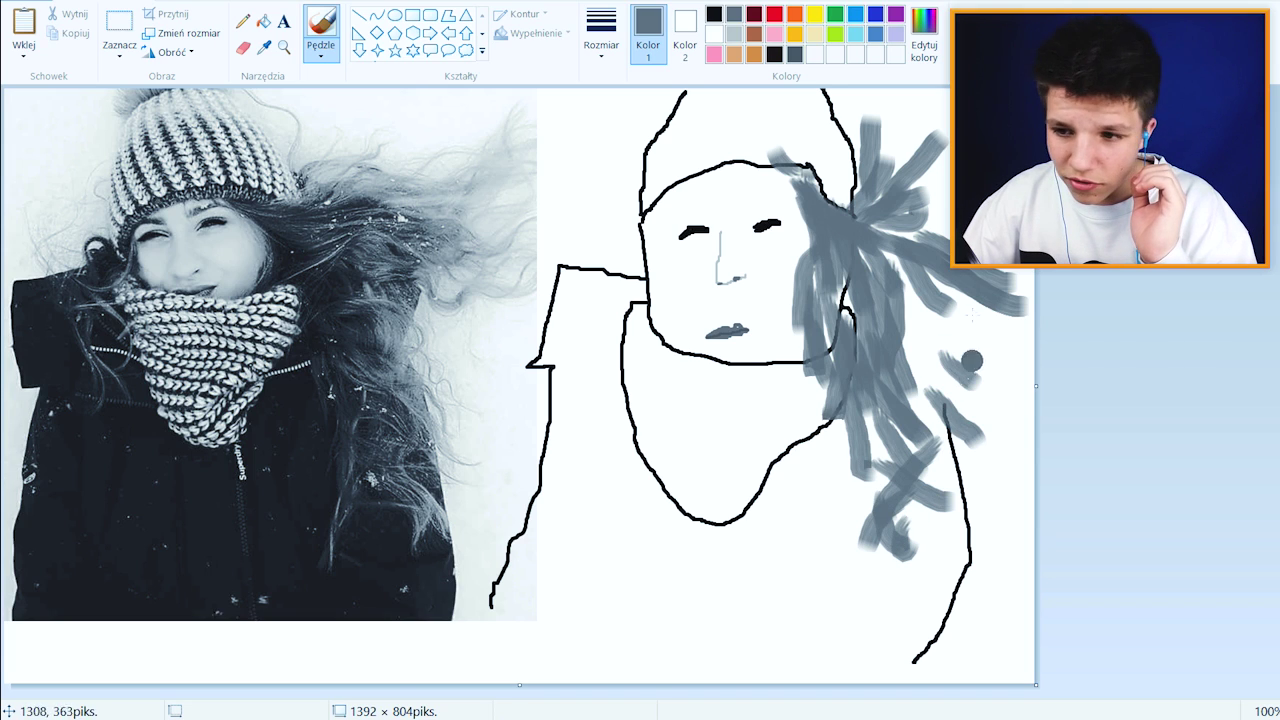
Layer darker grey strands over the flowing hair and add short strands on the other side of the face
{"action": "mouse_move", "coordinate": [880, 300]}
{"action": "left_mouse_down"}
{"action": "mouse_move", "coordinate": [863, 255]}
{"action": "mouse_move", "coordinate": [907, 254]}
{"action": "mouse_move", "coordinate": [889, 289]}
{"action": "mouse_move", "coordinate": [818, 240]}
{"action": "left_mouse_up"}
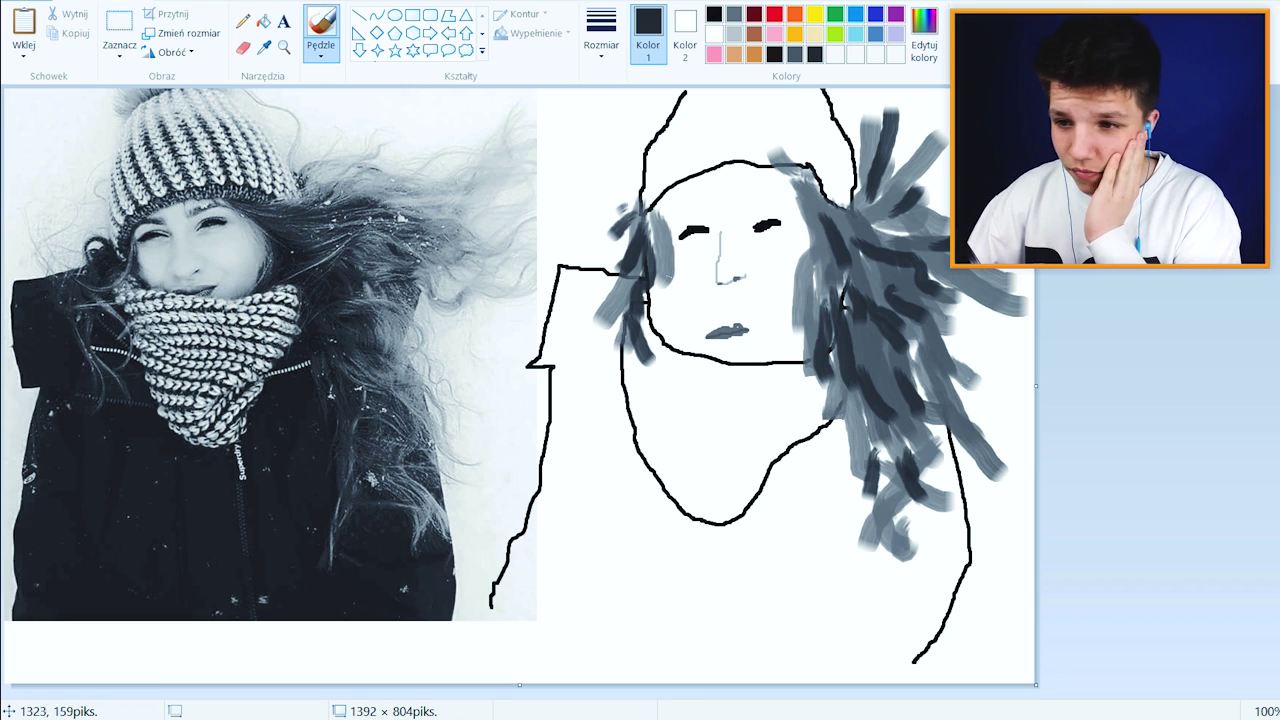
{"action": "mouse_move", "coordinate": [877, 176]}
{"action": "left_mouse_down"}
{"action": "mouse_move", "coordinate": [1183, 362]}
{"action": "mouse_move", "coordinate": [950, 281]}
{"action": "mouse_move", "coordinate": [1050, 328]}
{"action": "left_mouse_up"}
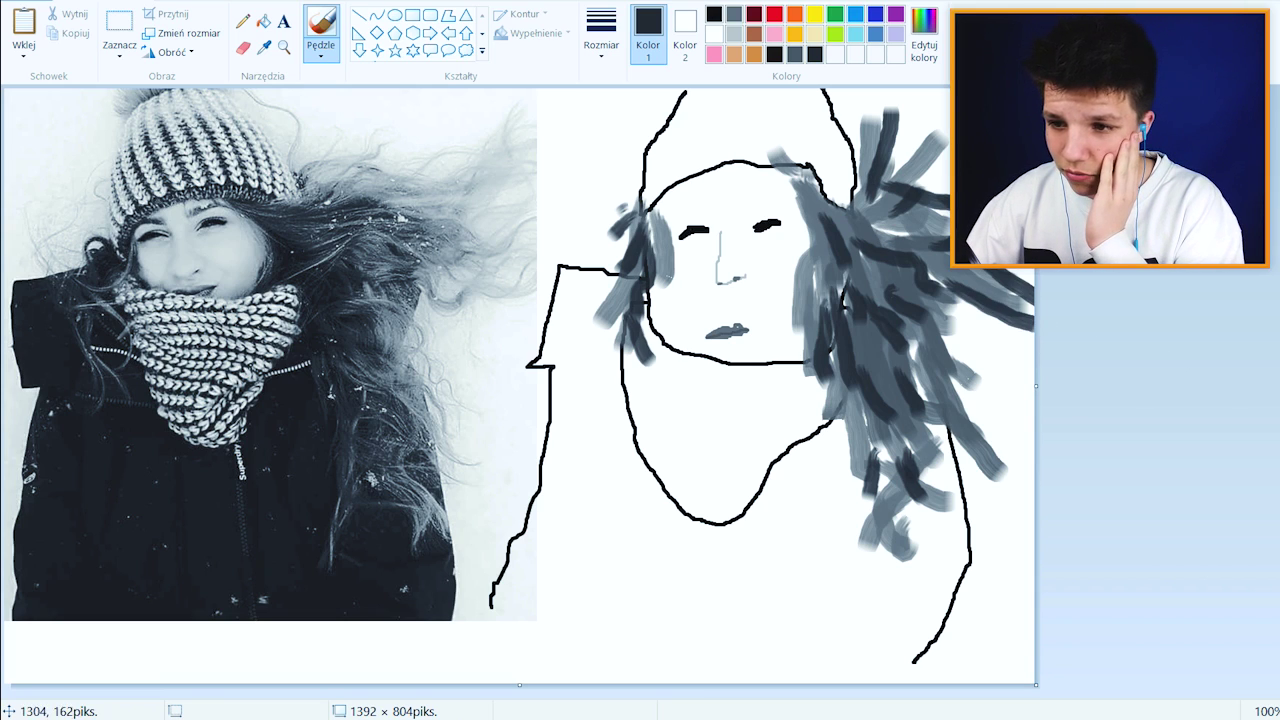
Try filling the whole face with the palette's light grey, then undo the fill
{"action": "left_click", "coordinate": [735, 34]}
{"action": "left_click_drag", "start_coordinate": [941, 296], "coordinate": [962, 303]}
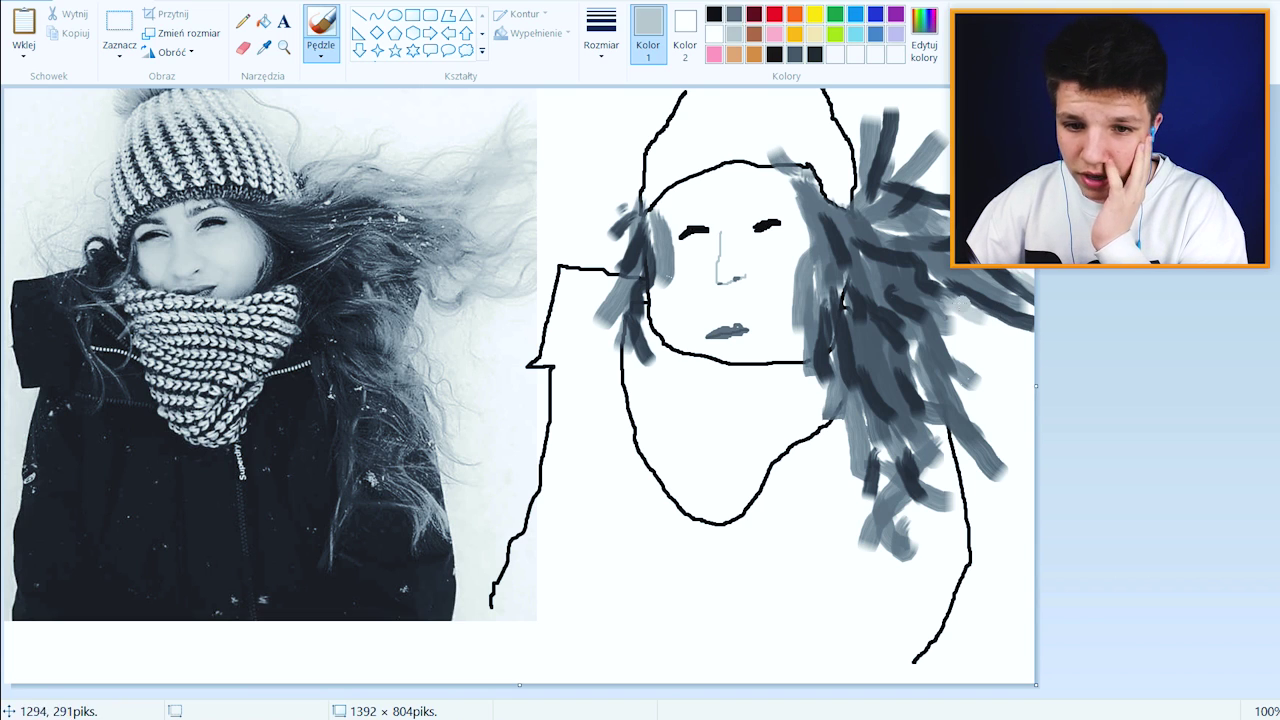
{"action": "left_click", "coordinate": [263, 22]}
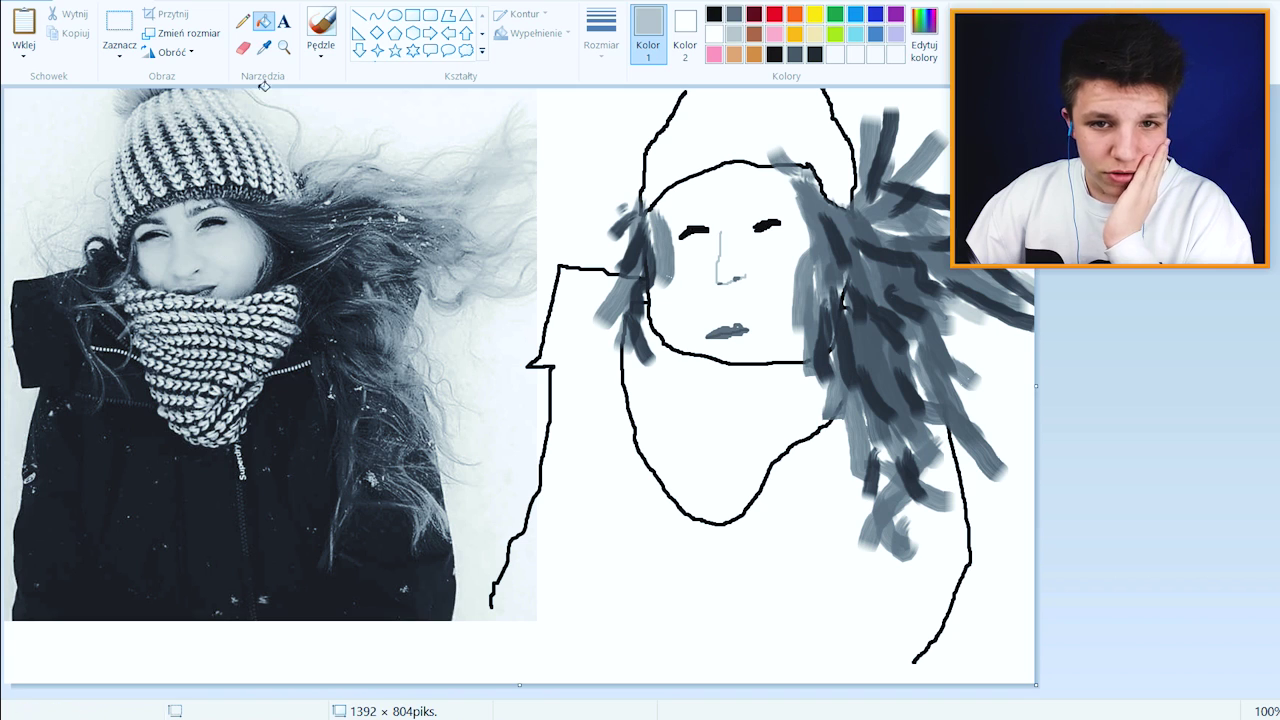
{"action": "left_click", "coordinate": [731, 289]}
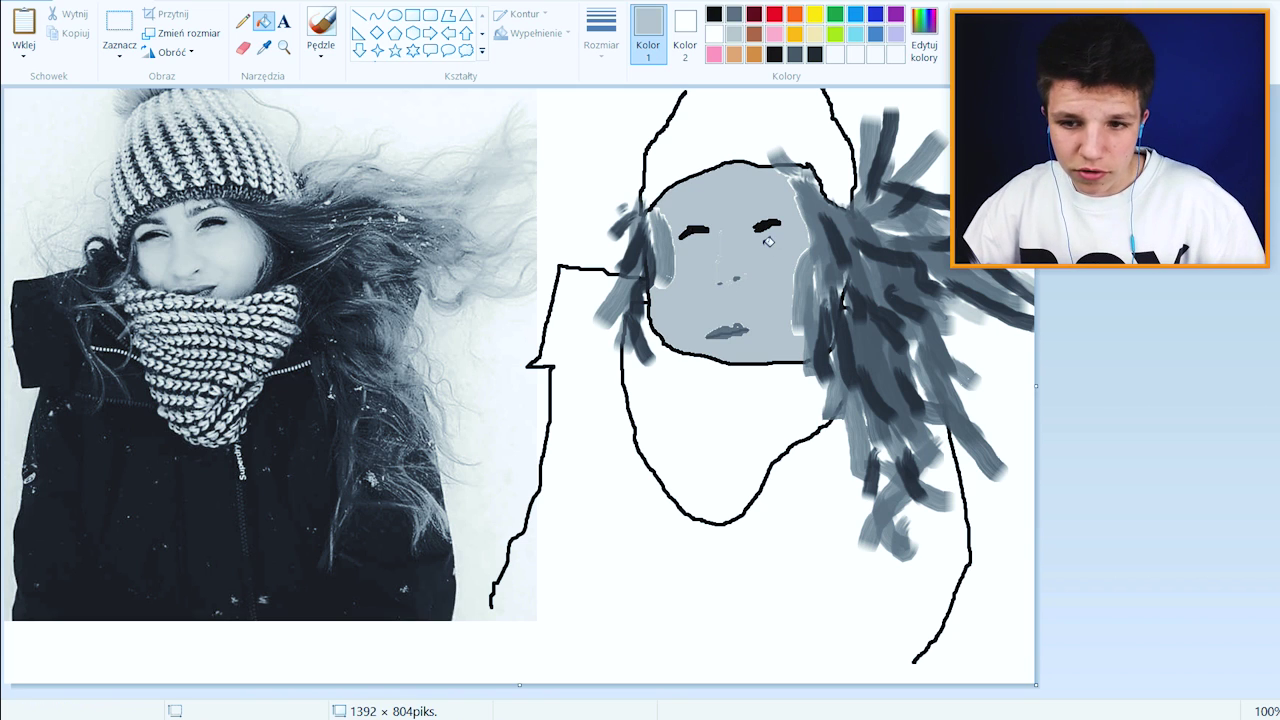
{"action": "key", "text": "ctrl+z"}
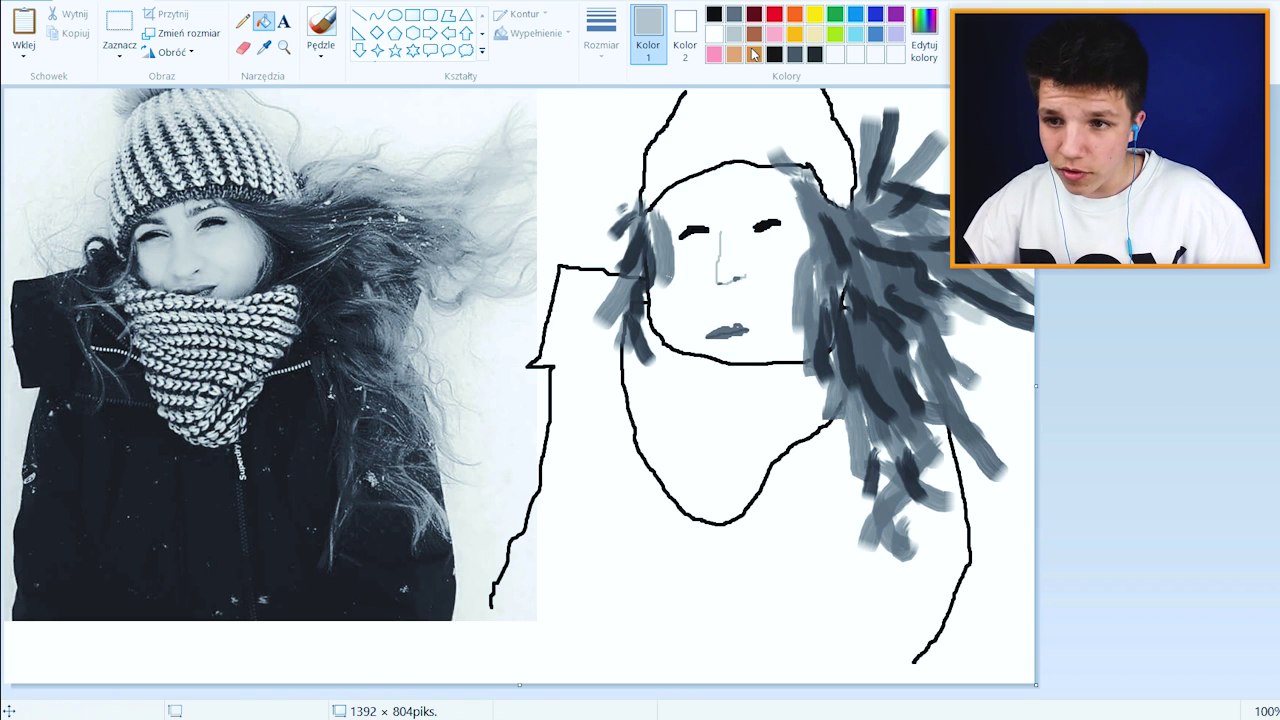
Mix a custom very light grey with RGB 225, 225, 225 and fill the face with it
{"action": "left_click", "coordinate": [925, 30]}
{"action": "left_click_drag", "start_coordinate": [917, 258], "coordinate": [917, 244]}
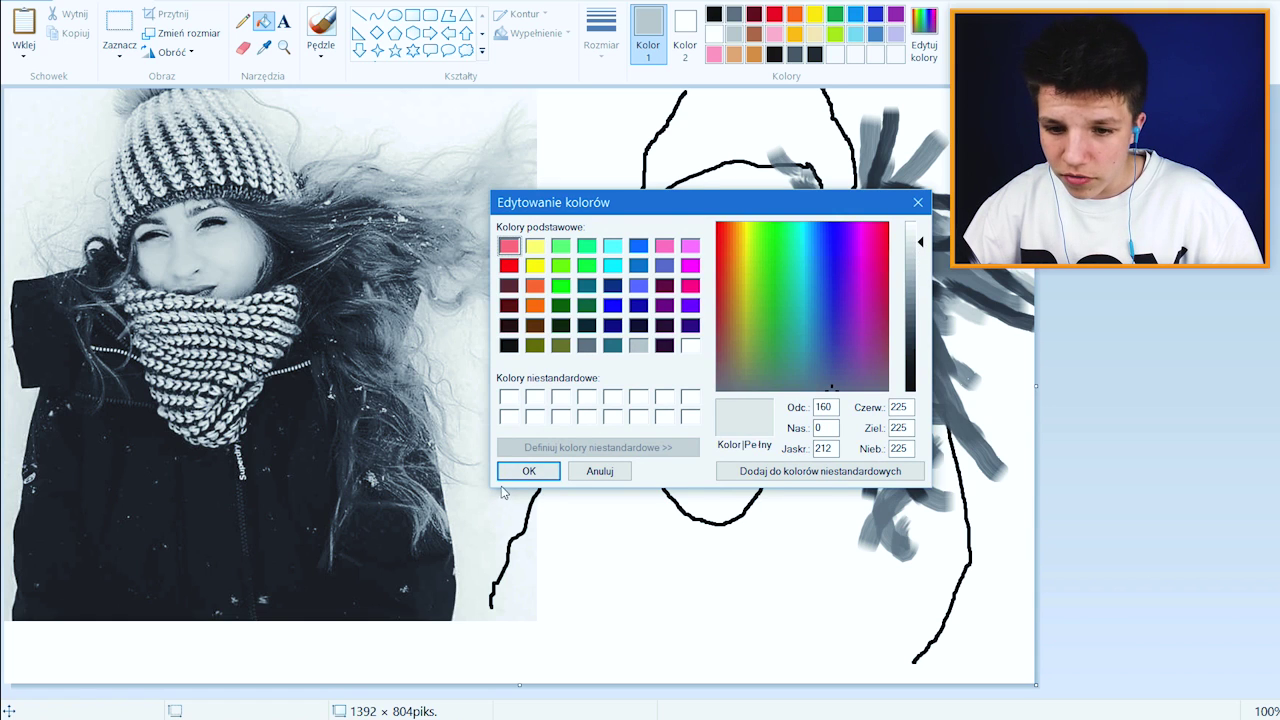
{"action": "left_click", "coordinate": [528, 470]}
{"action": "left_click", "coordinate": [699, 295]}
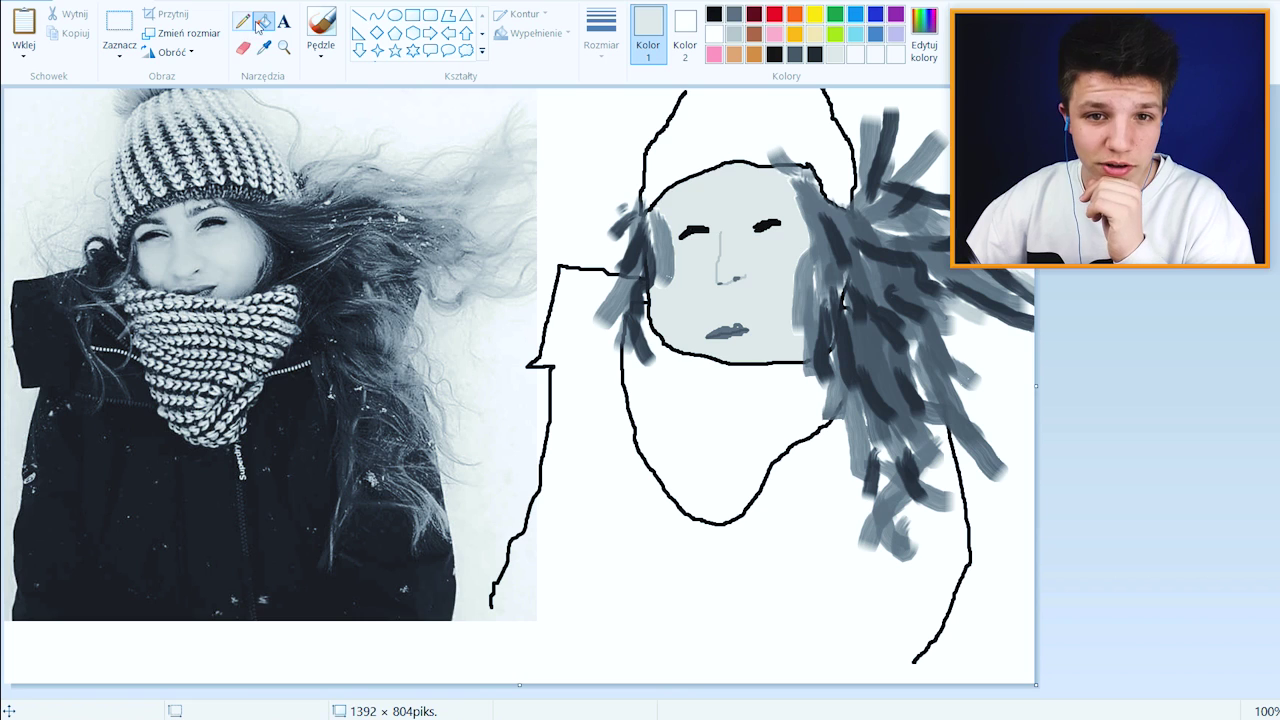
Paint a dark grey crosshatched knit texture over the scarf with the crayon brush and texture the hat in light and dark grey
{"action": "left_click", "coordinate": [316, 58]}
{"action": "left_click", "coordinate": [382, 124]}
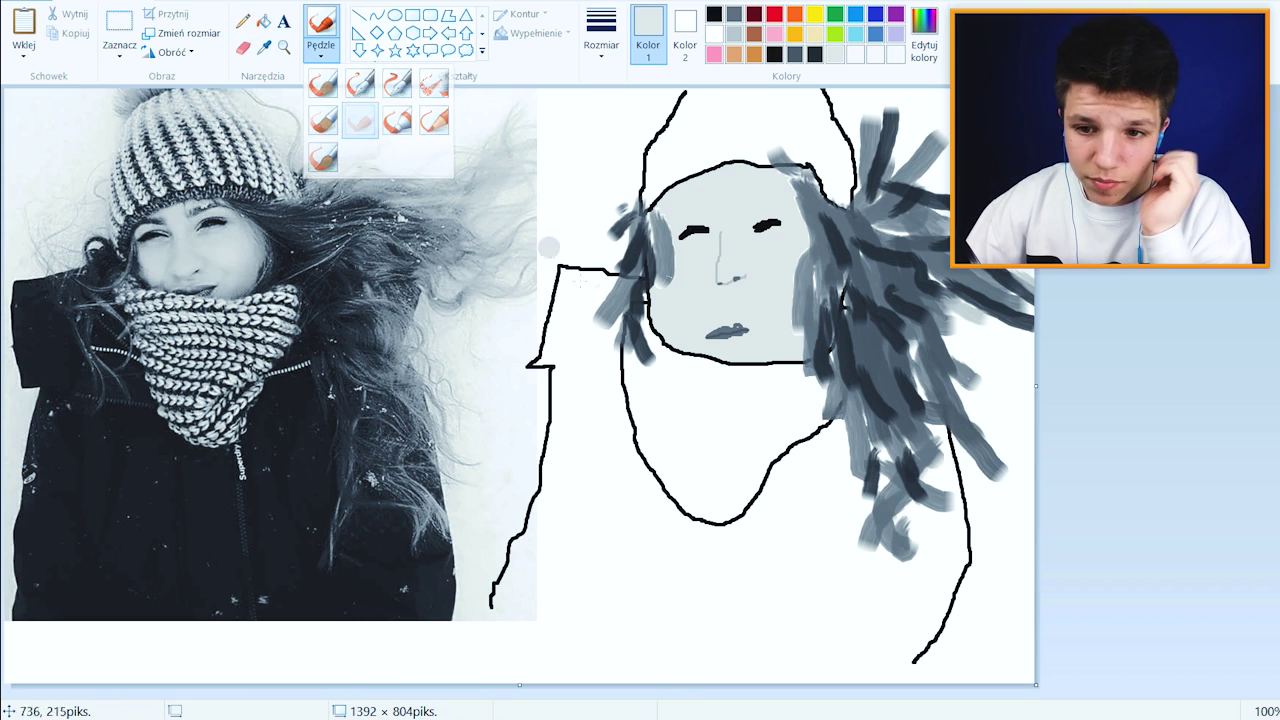
{"action": "left_click", "coordinate": [794, 54]}
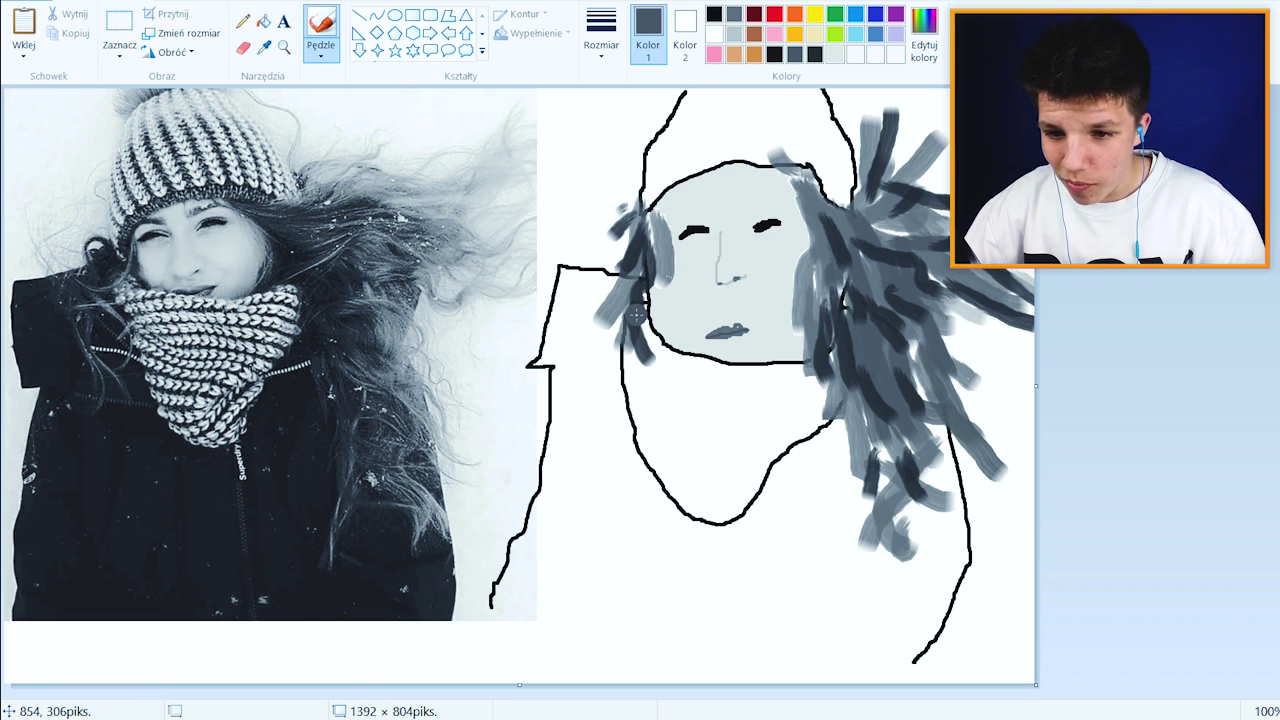
{"action": "mouse_move", "coordinate": [630, 322]}
{"action": "left_mouse_down"}
{"action": "mouse_move", "coordinate": [638, 345]}
{"action": "mouse_move", "coordinate": [720, 376]}
{"action": "mouse_move", "coordinate": [815, 357]}
{"action": "left_mouse_up"}
{"action": "key", "text": "ctrl+z"}
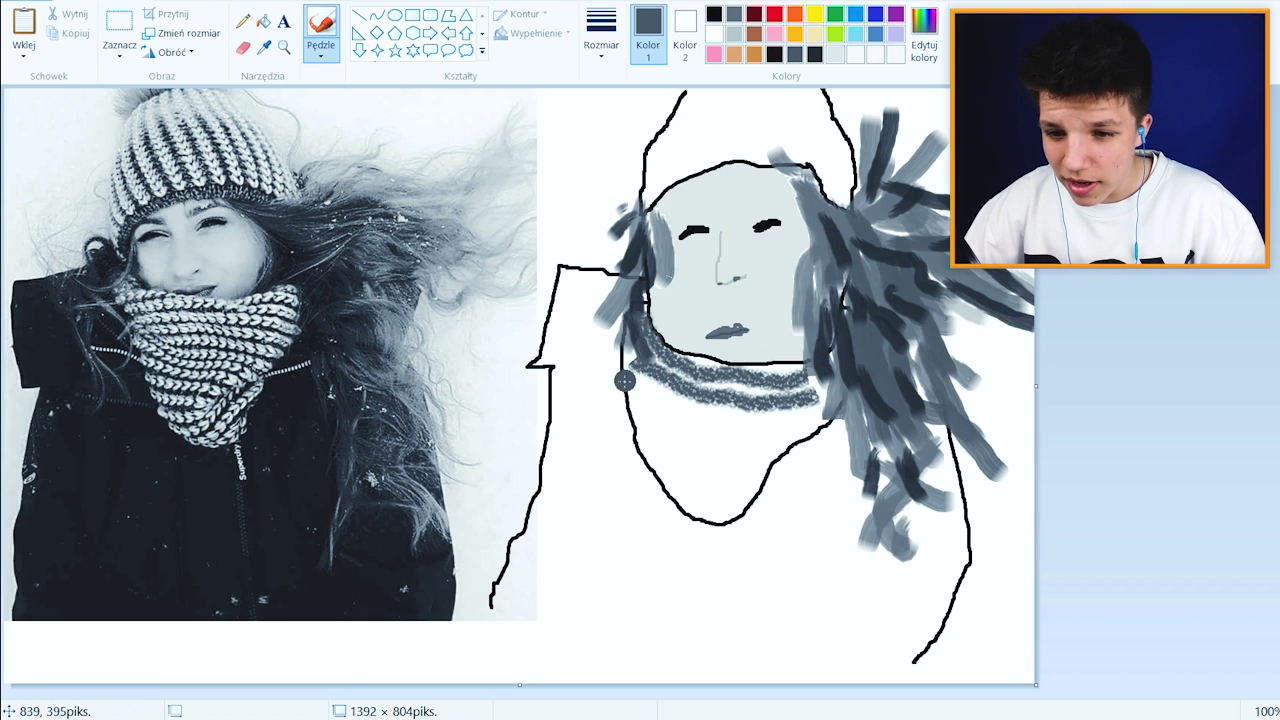
{"action": "mouse_move", "coordinate": [626, 381]}
{"action": "left_mouse_down"}
{"action": "mouse_move", "coordinate": [705, 425]}
{"action": "mouse_move", "coordinate": [826, 431]}
{"action": "mouse_move", "coordinate": [731, 461]}
{"action": "mouse_move", "coordinate": [652, 431]}
{"action": "mouse_move", "coordinate": [689, 445]}
{"action": "mouse_move", "coordinate": [648, 445]}
{"action": "mouse_move", "coordinate": [635, 427]}
{"action": "mouse_move", "coordinate": [673, 456]}
{"action": "mouse_move", "coordinate": [651, 472]}
{"action": "mouse_move", "coordinate": [660, 480]}
{"action": "mouse_move", "coordinate": [753, 499]}
{"action": "left_mouse_up"}
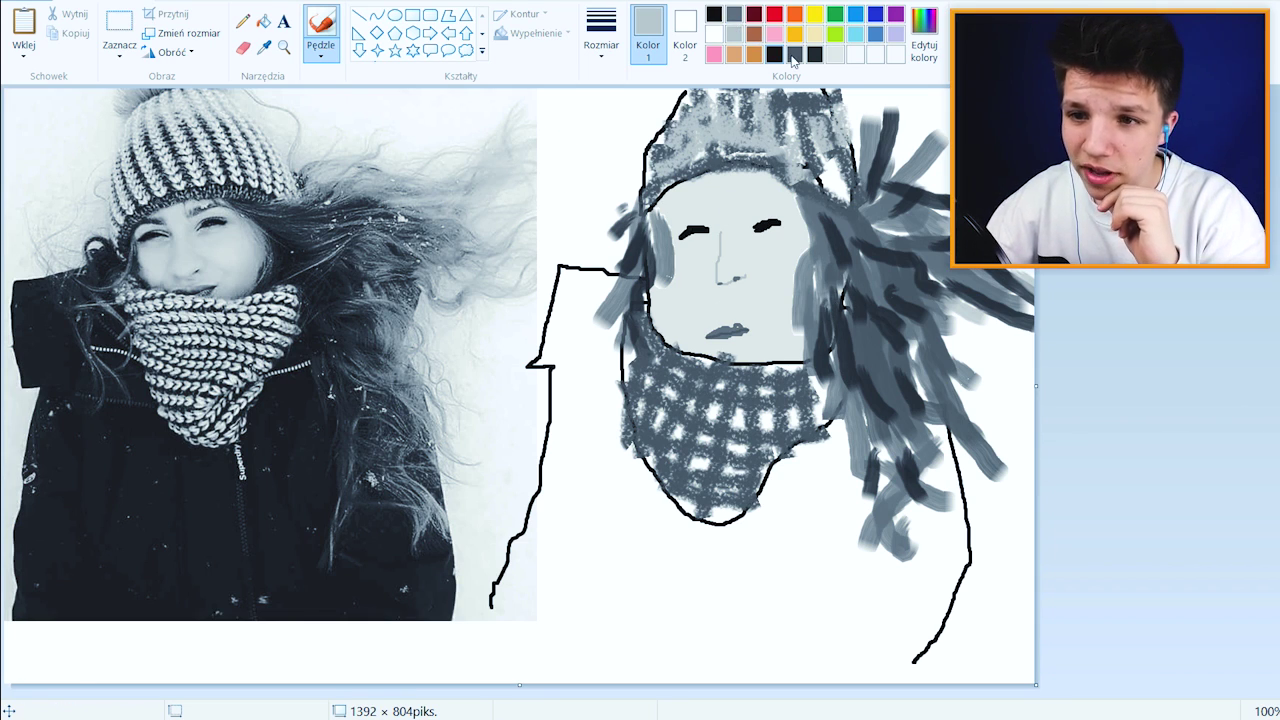
{"action": "left_click", "coordinate": [321, 55]}
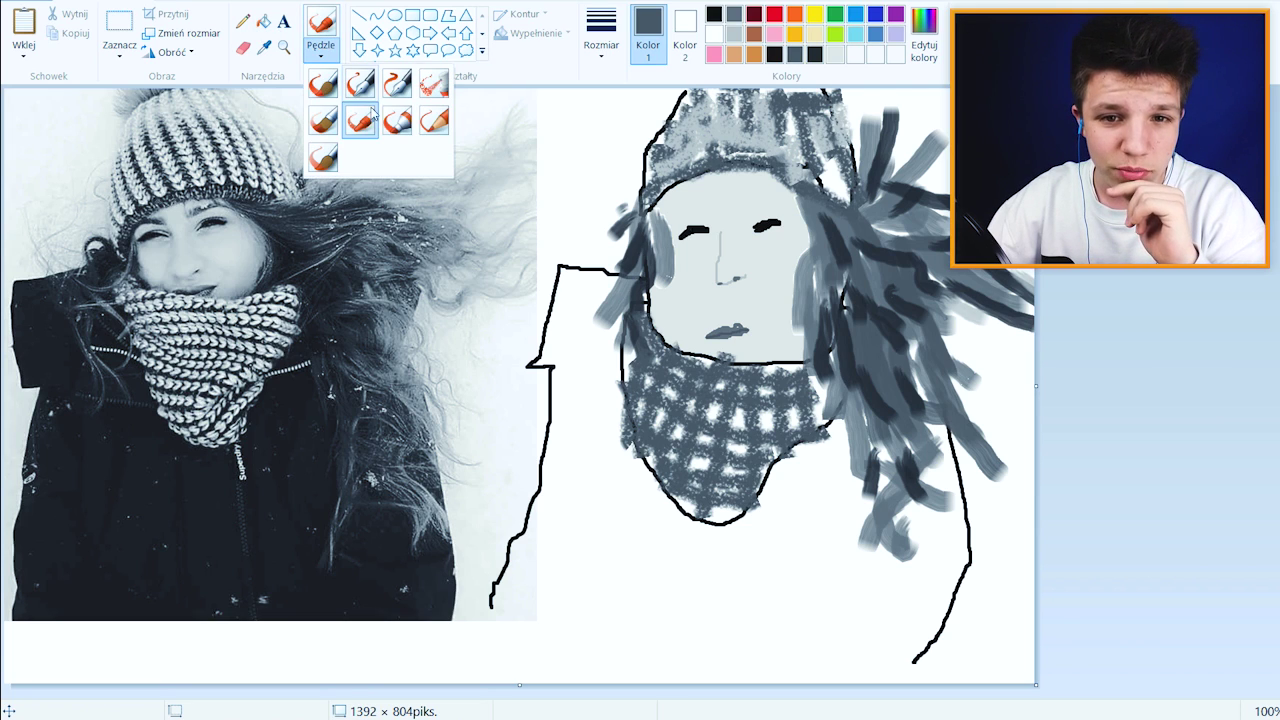
{"action": "left_click", "coordinate": [399, 121]}
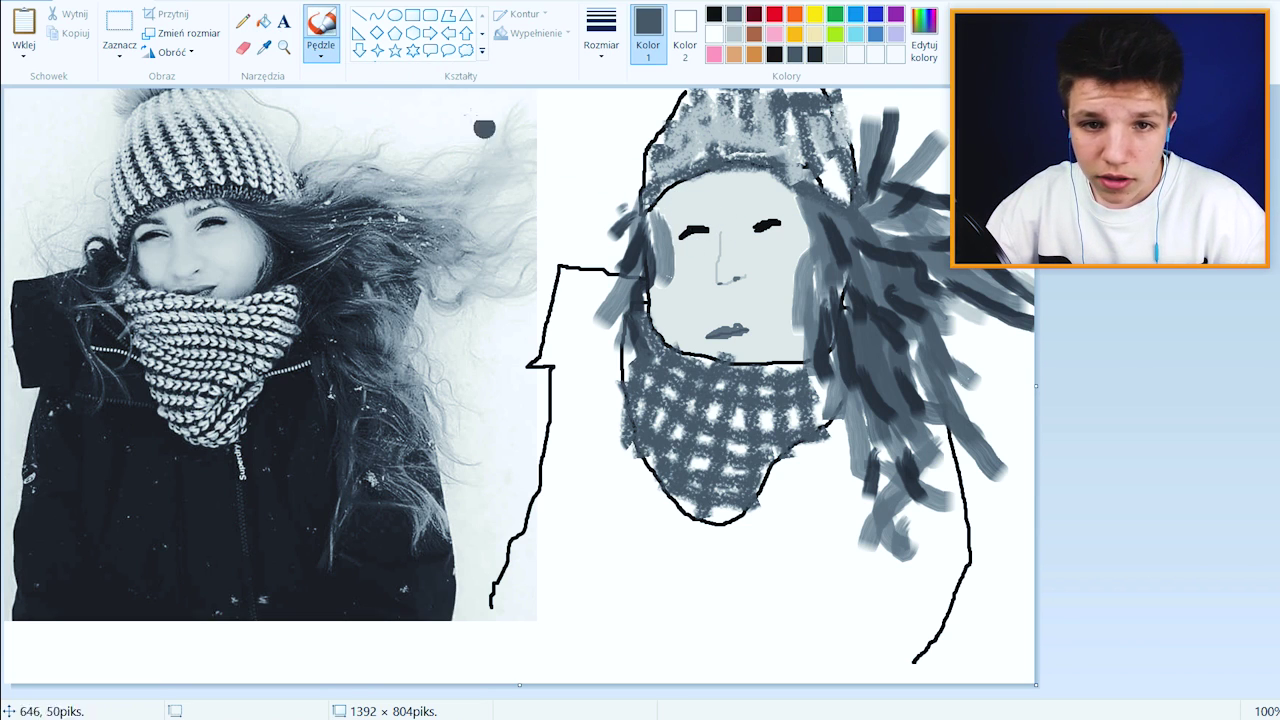
{"action": "left_click", "coordinate": [326, 52]}
{"action": "left_click", "coordinate": [399, 123]}
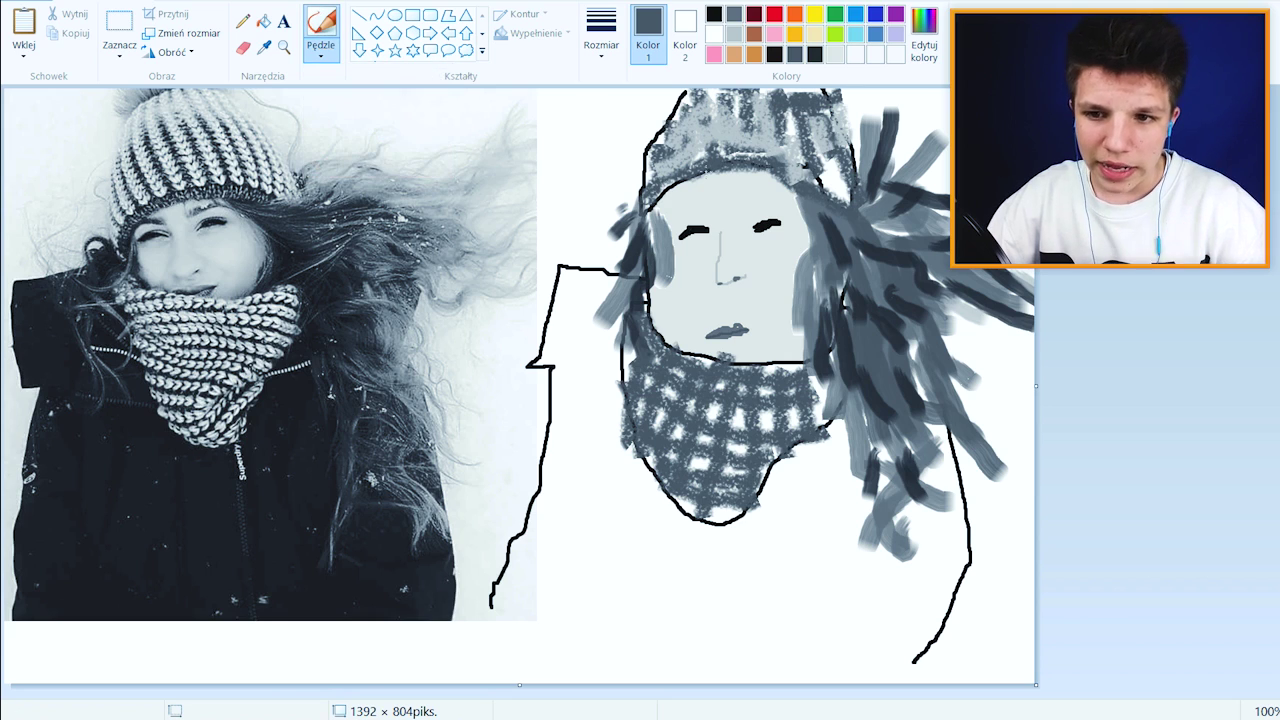
Paint a dark grey eyebrow above each eye with the watercolour brush, just under the hat's edge
{"action": "left_click", "coordinate": [321, 50]}
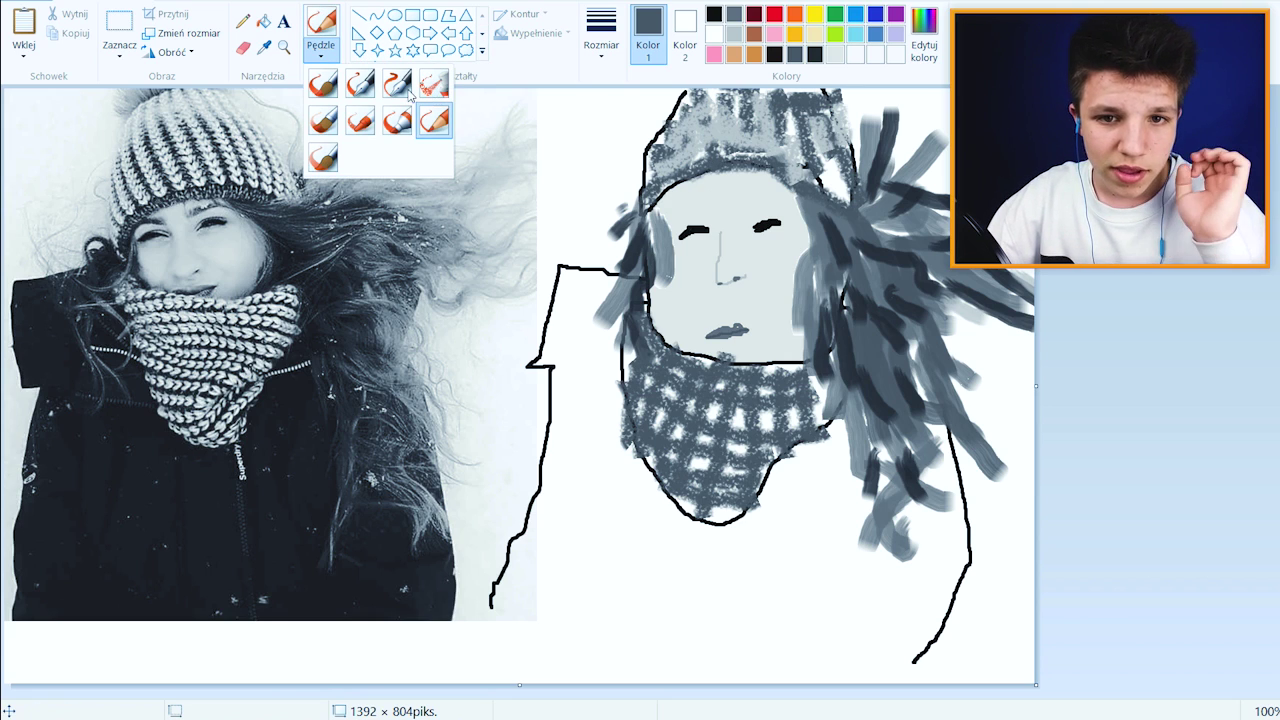
{"action": "left_click", "coordinate": [322, 160]}
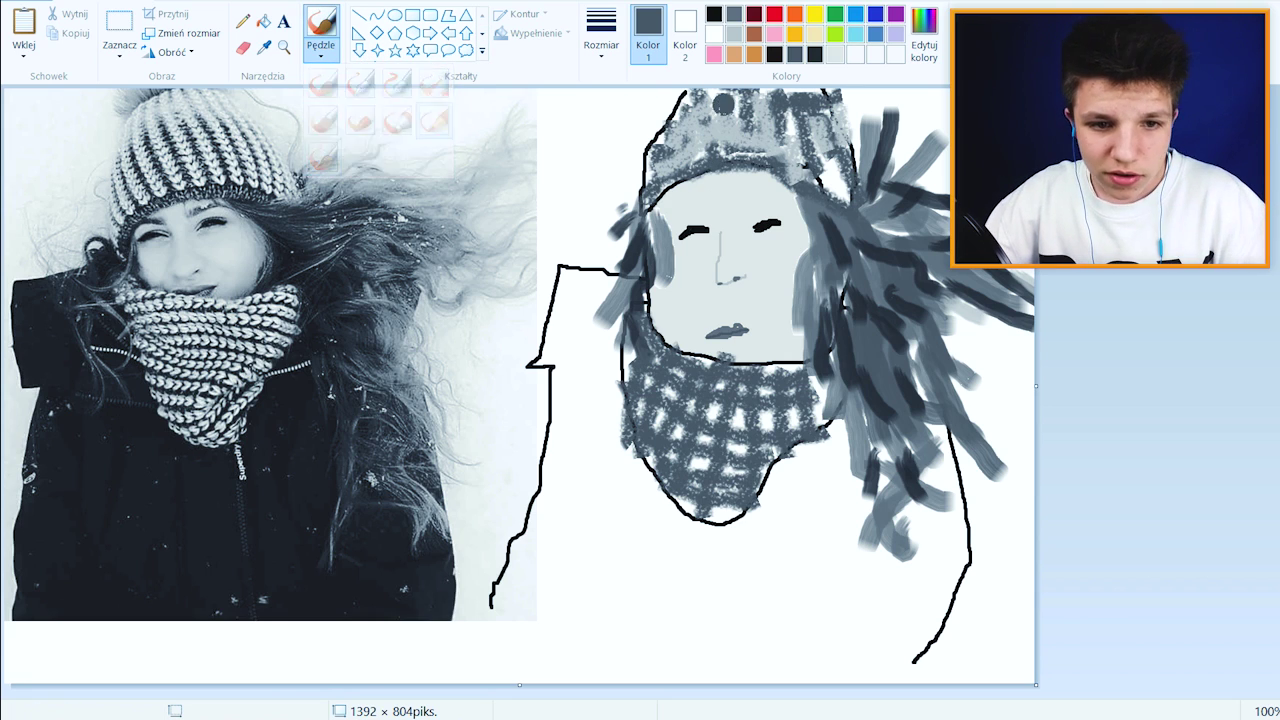
{"action": "scroll", "coordinate": [700, 210], "scroll_direction": "up", "scroll_amount": 1}
{"action": "scroll", "coordinate": [780, 221], "scroll_direction": "down", "scroll_amount": 1}
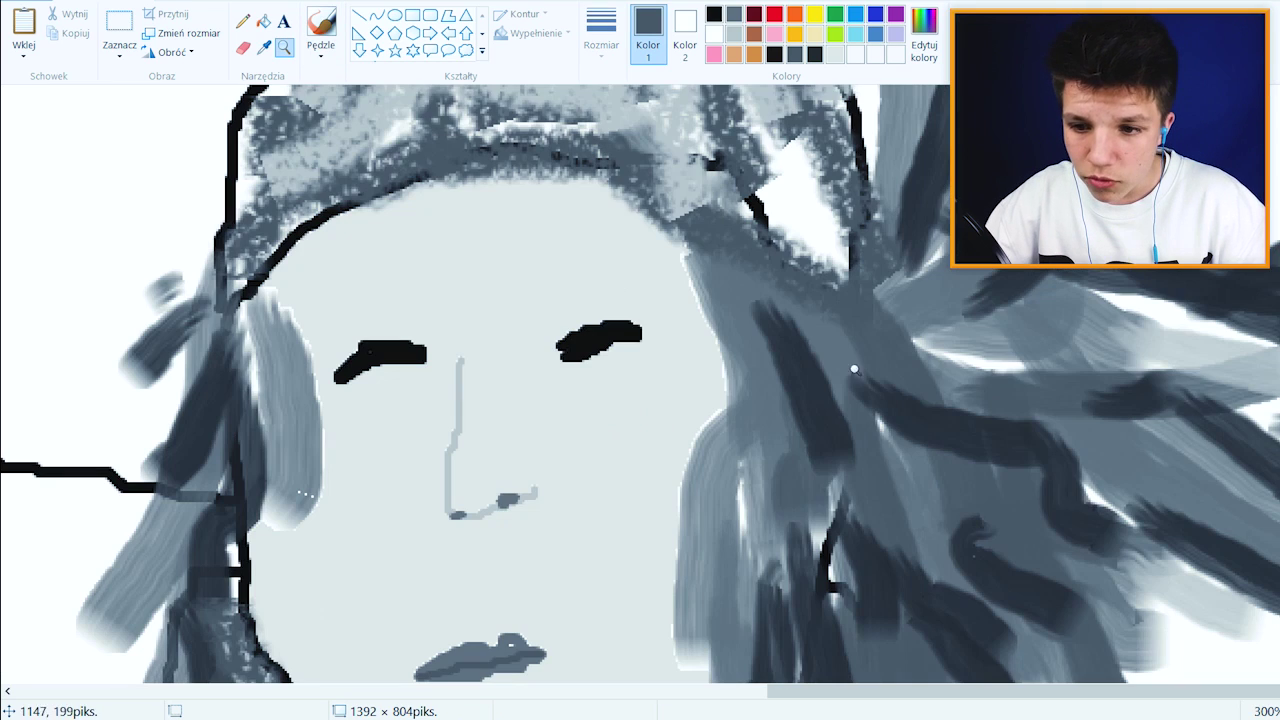
{"action": "left_click", "coordinate": [321, 30]}
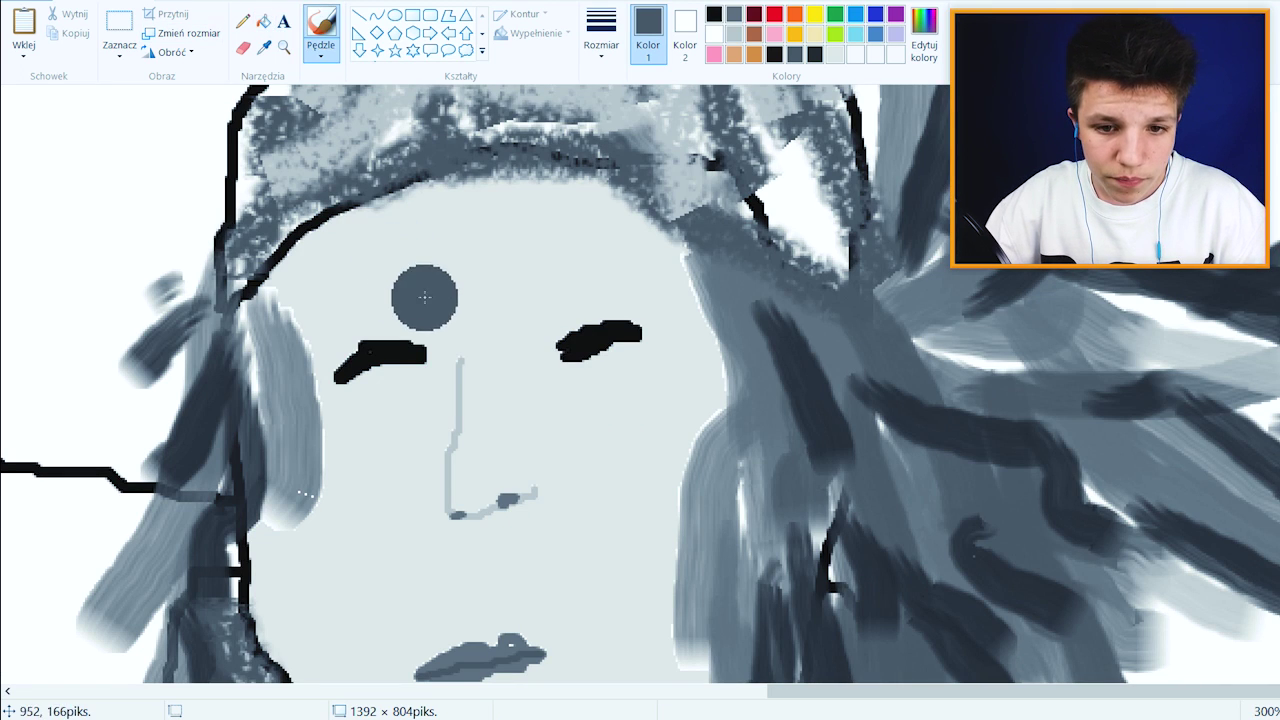
{"action": "left_click_drag", "start_coordinate": [423, 285], "coordinate": [323, 300]}
{"action": "mouse_move", "coordinate": [700, 232]}
{"action": "left_mouse_down"}
{"action": "mouse_move", "coordinate": [663, 237]}
{"action": "mouse_move", "coordinate": [565, 292]}
{"action": "left_mouse_up"}
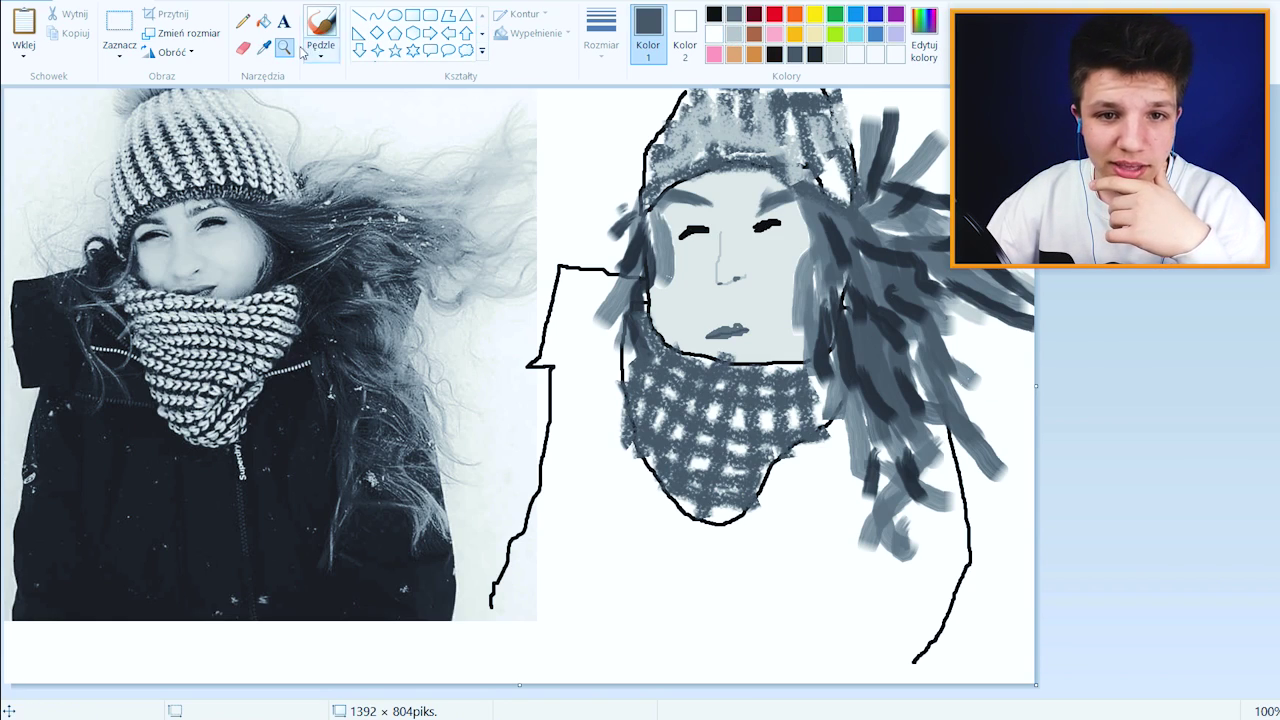
Shade the face's sides and forehead with soft strokes in slightly different light greys
{"action": "left_click", "coordinate": [690, 280]}
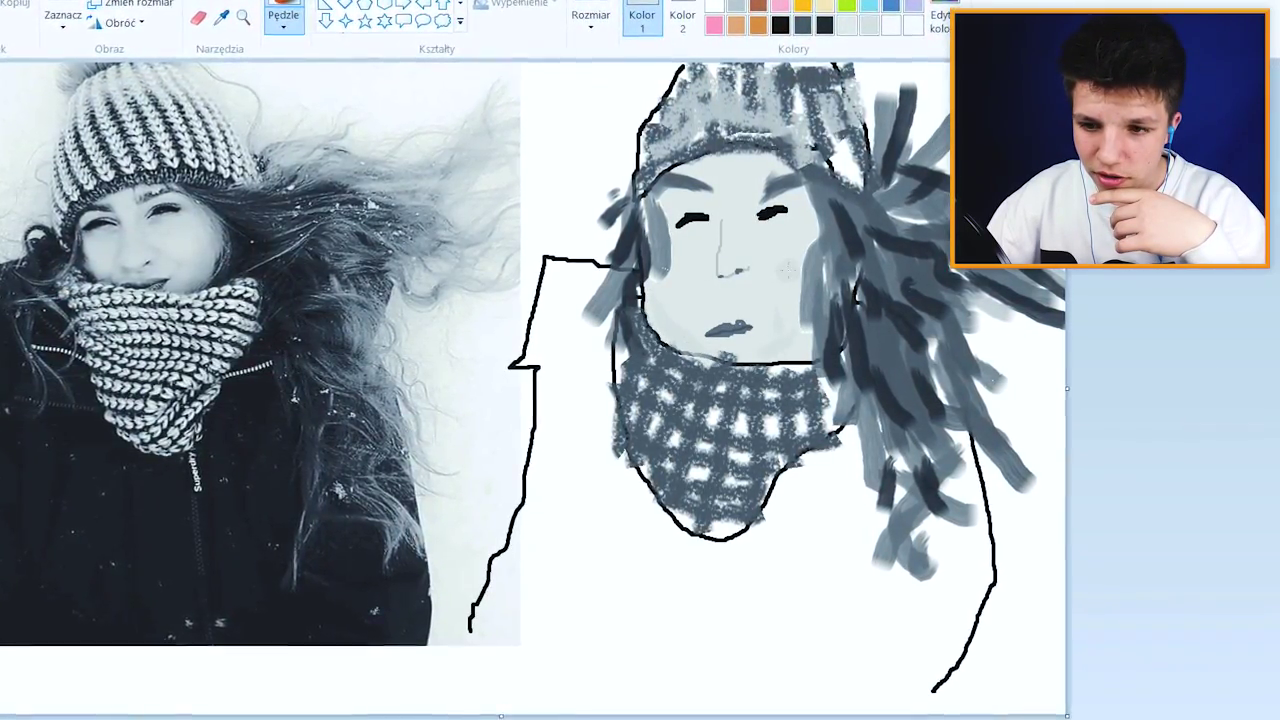
{"action": "left_click", "coordinate": [944, 14]}
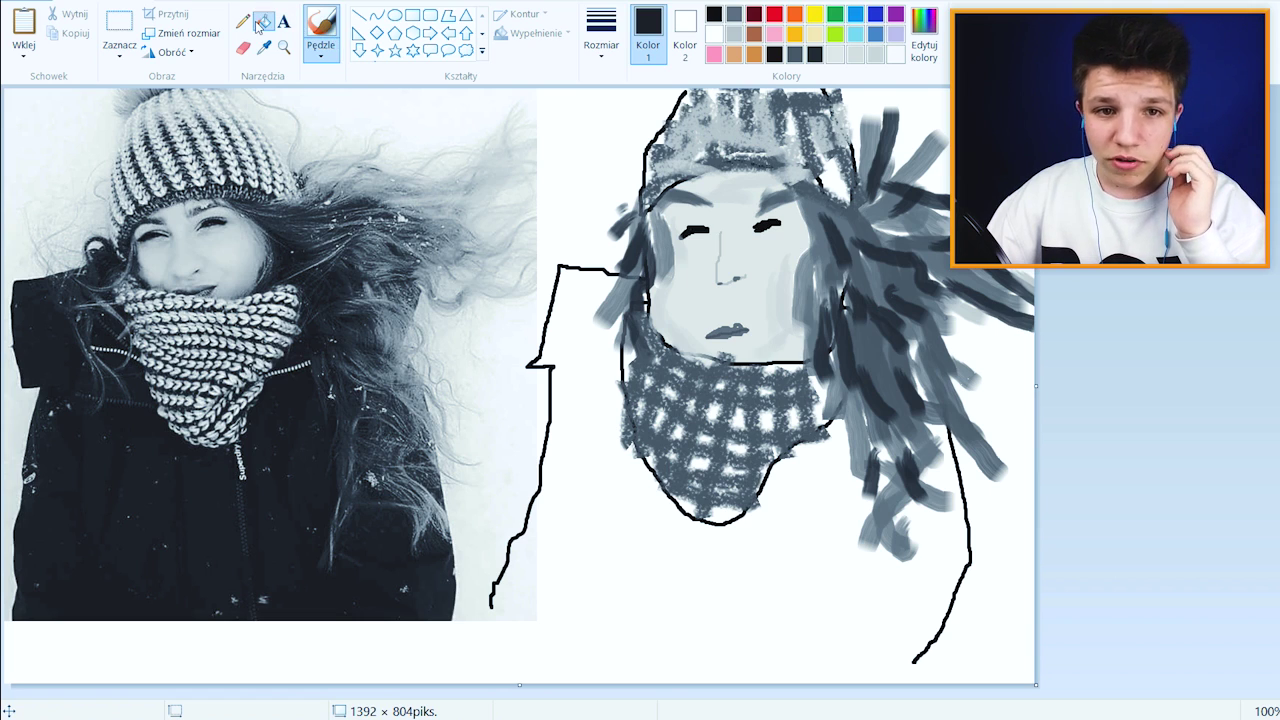
Close the jacket outline, fill it near-black, and add a light grey zip down the middle and short light grey lines beside the scarf
{"action": "left_click", "coordinate": [573, 482]}
{"action": "key", "text": "ctrl+z"}
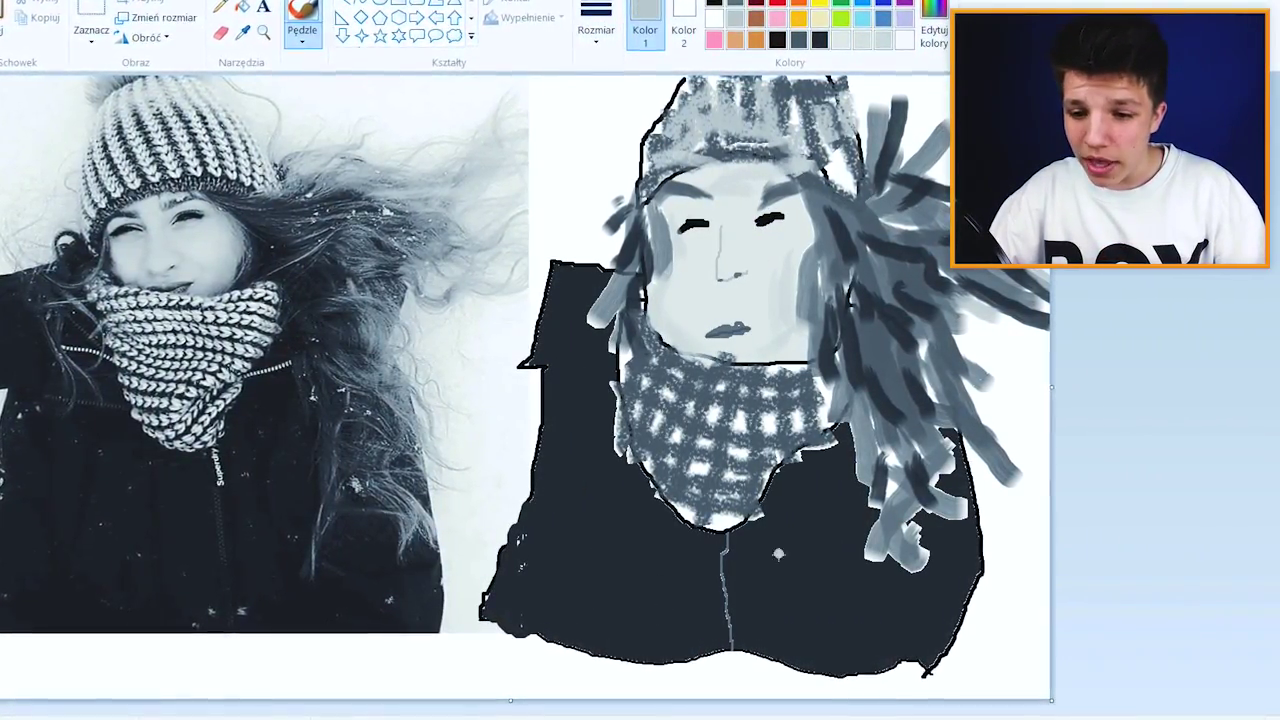
{"action": "left_click_drag", "start_coordinate": [723, 536], "coordinate": [719, 646]}
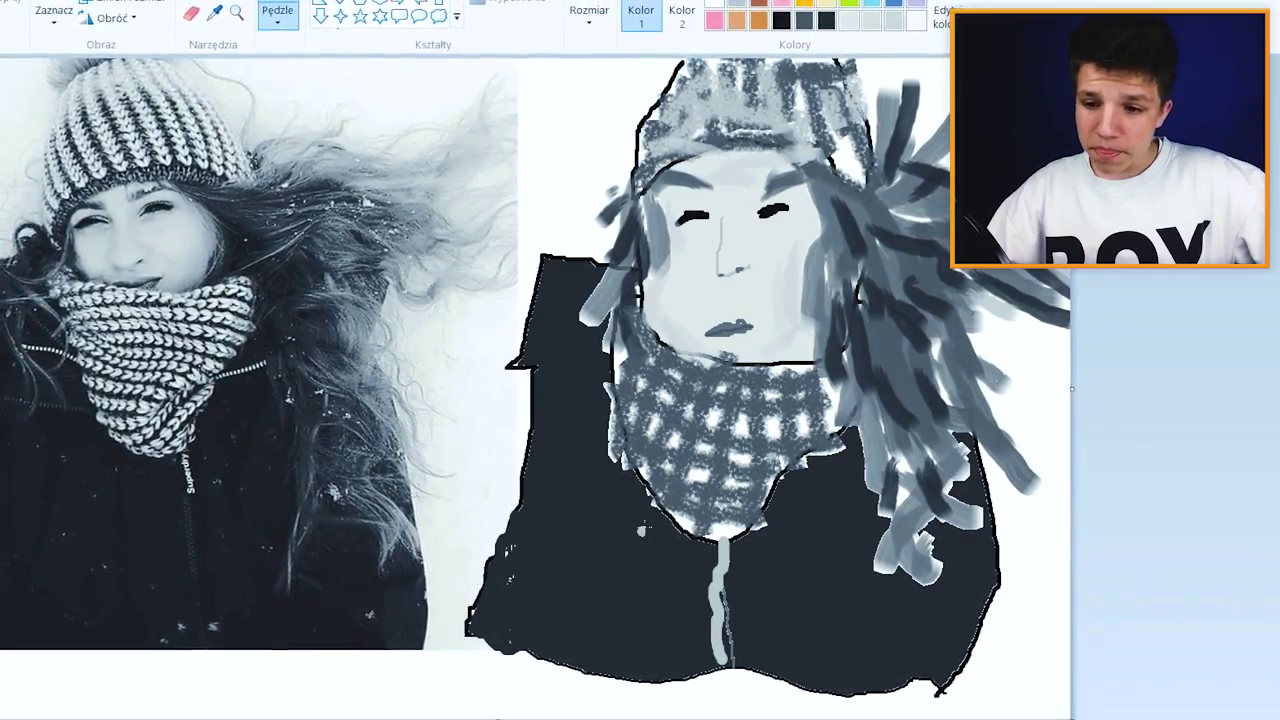
{"action": "left_click_drag", "start_coordinate": [580, 371], "coordinate": [613, 391]}
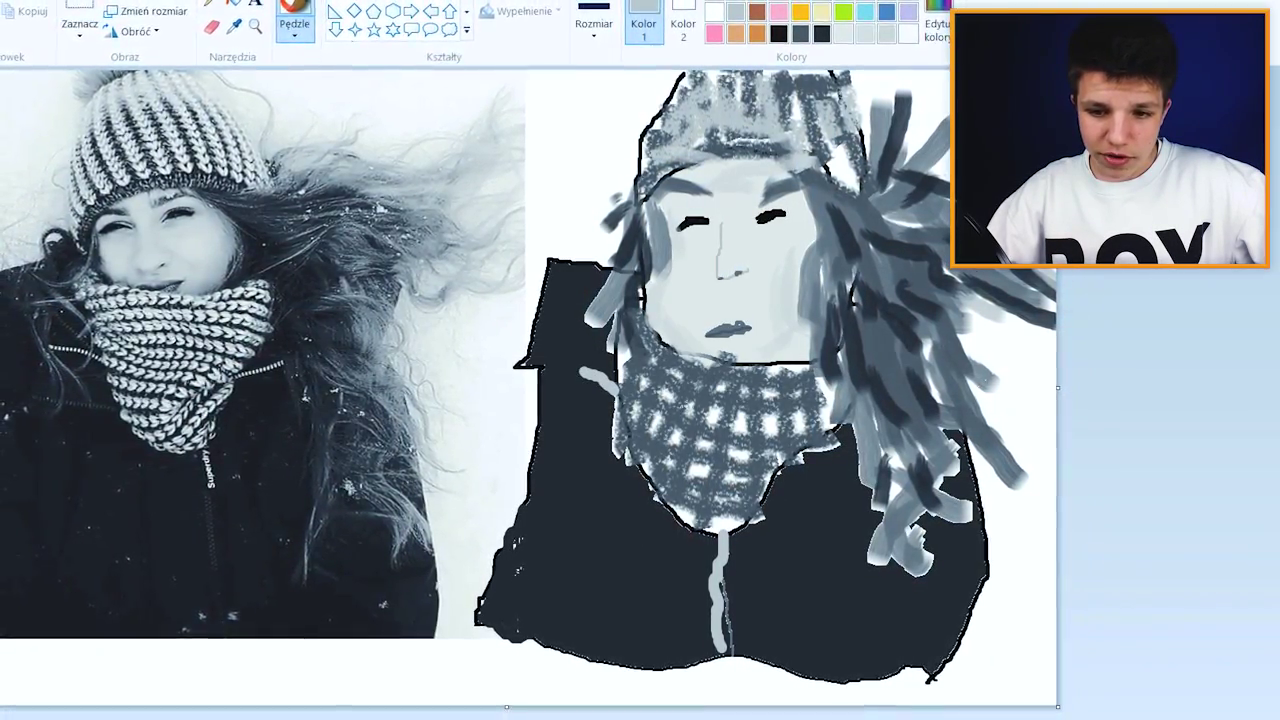
{"action": "left_click_drag", "start_coordinate": [831, 441], "coordinate": [852, 441]}
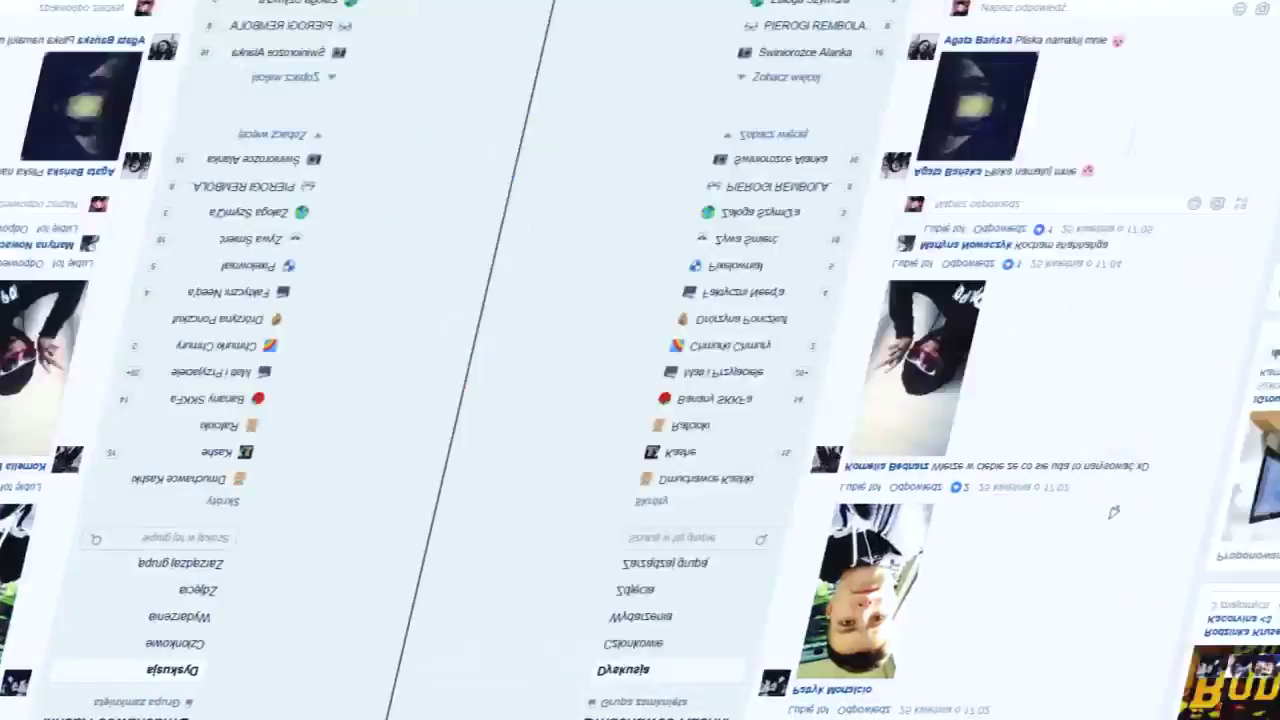
Open the photo of the young man in a black shirt in the group discussion, copy it and paste it onto a blank Paint canvas
{"action": "scroll", "coordinate": [518, 128], "scroll_direction": "down", "scroll_amount": 6}
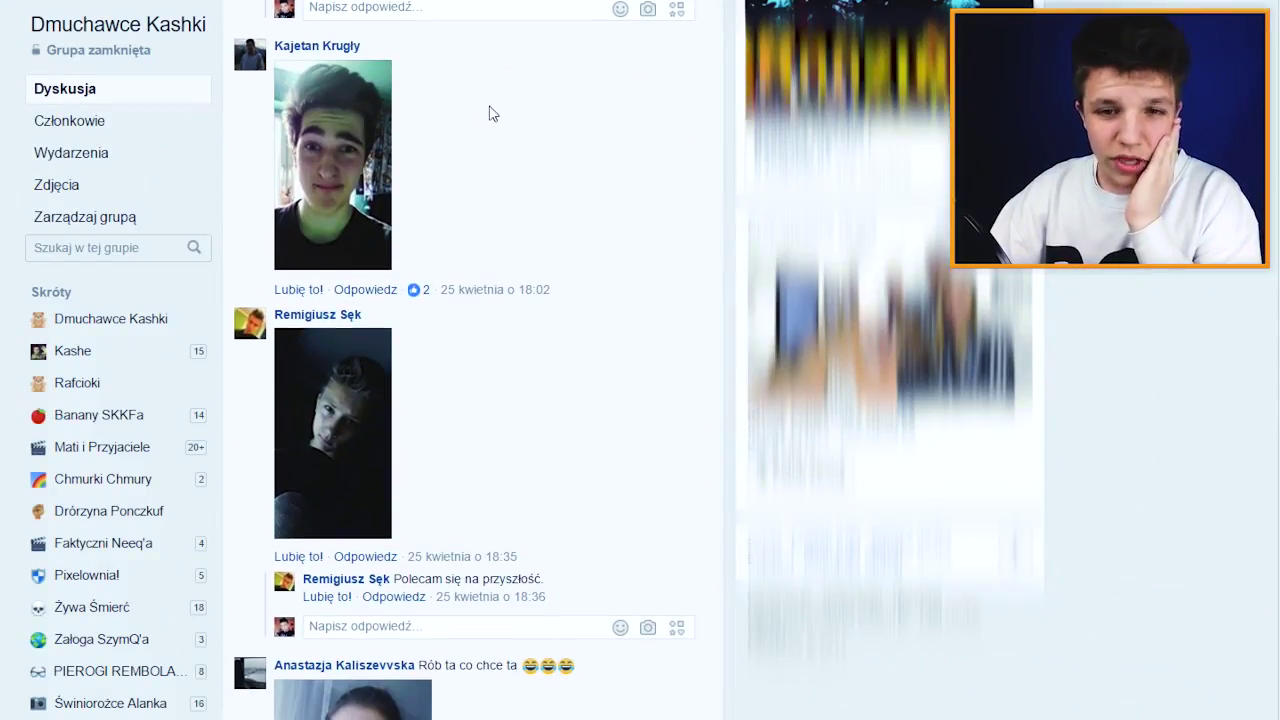
{"action": "left_click", "coordinate": [346, 146]}
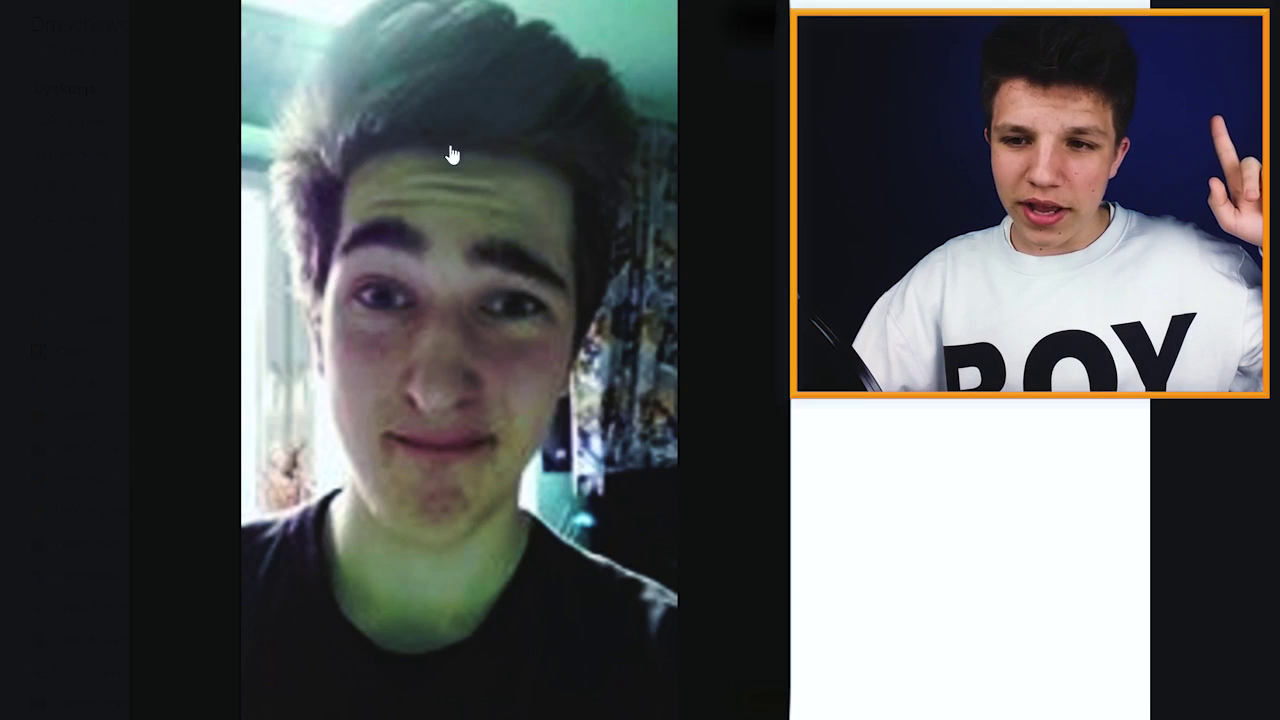
{"action": "right_click", "coordinate": [481, 154]}
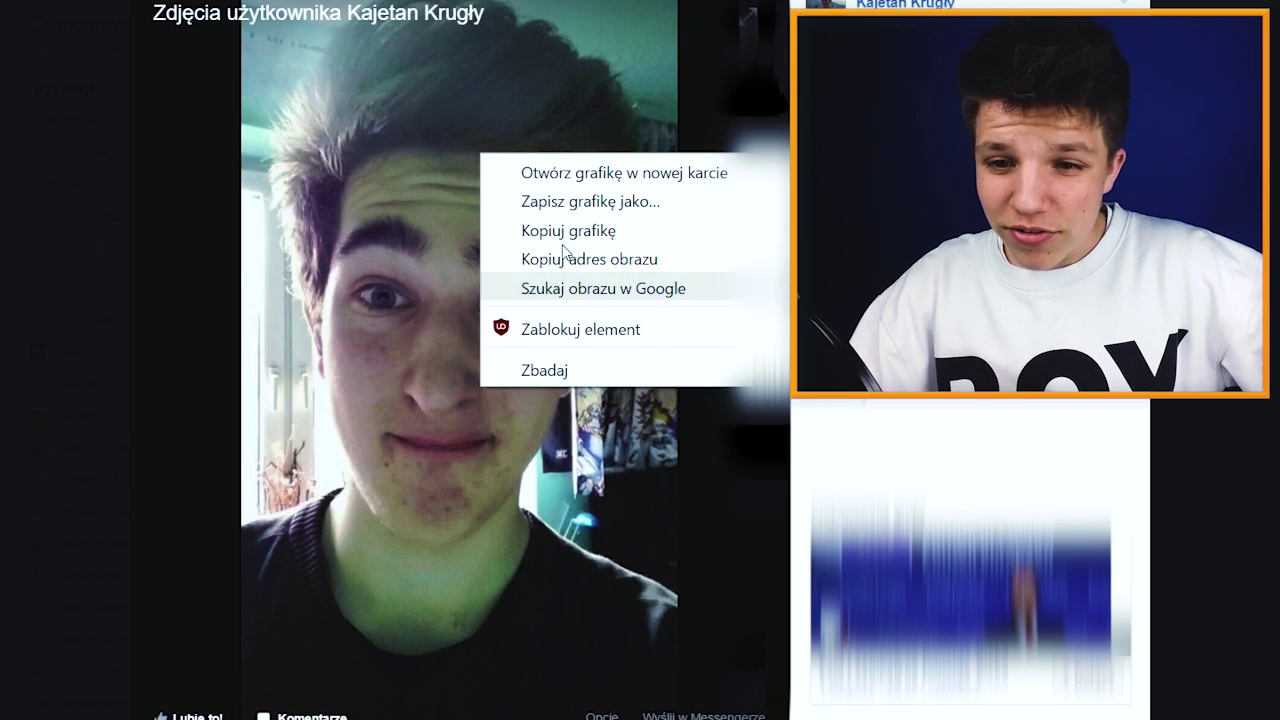
{"action": "left_click", "coordinate": [559, 229]}
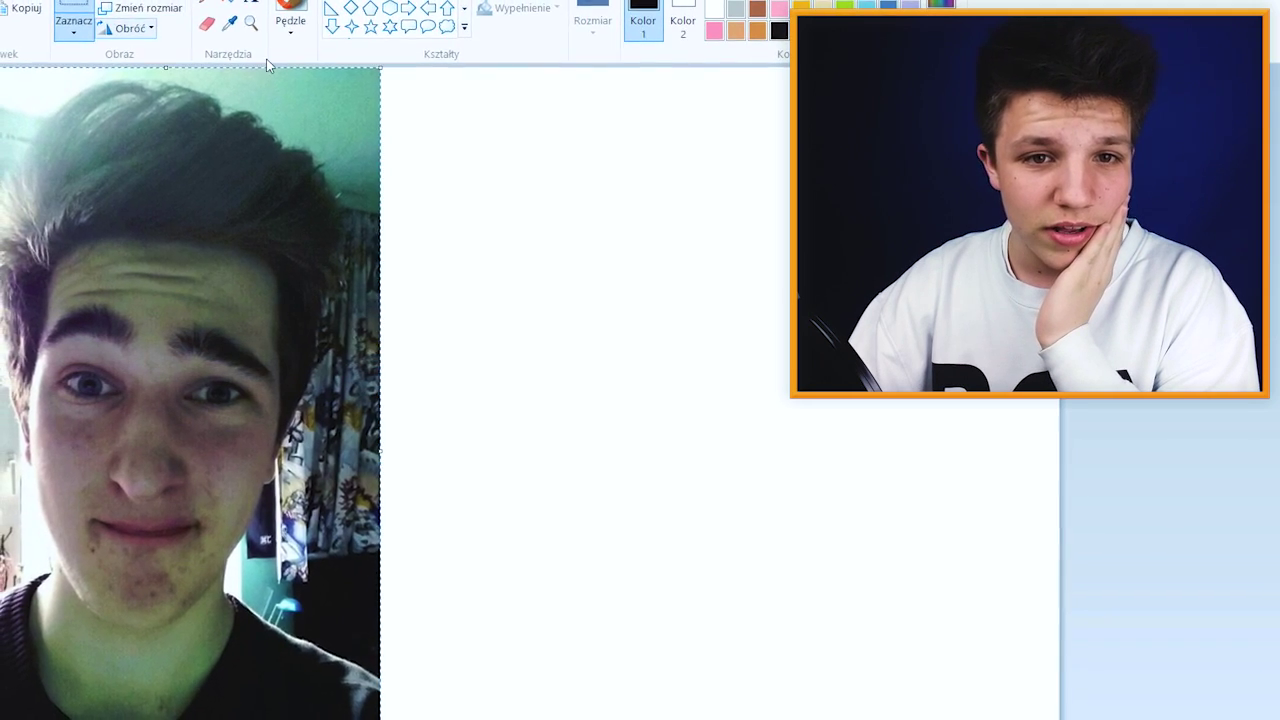
Outline the young man's U-shaped face and the neck below it in light brown with a brush, beside the photo
{"action": "left_click", "coordinate": [182, 287]}
{"action": "left_click", "coordinate": [298, 24]}
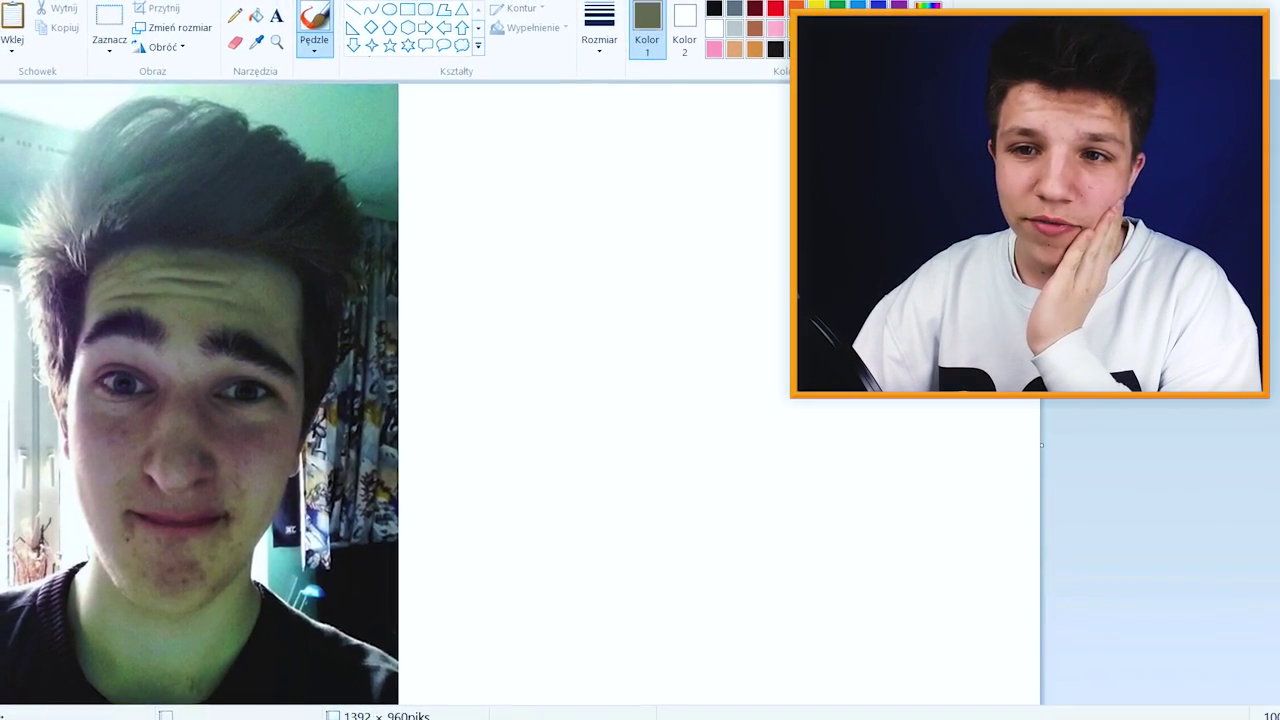
{"action": "left_click", "coordinate": [734, 52]}
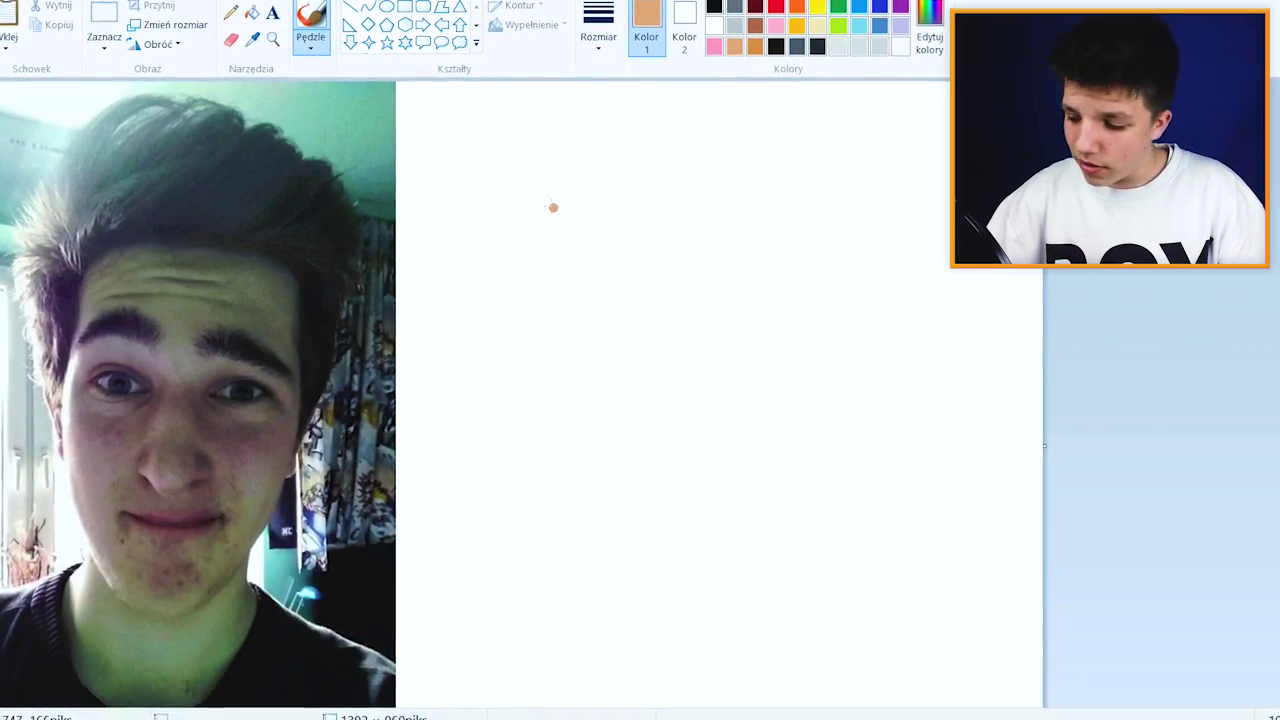
{"action": "mouse_move", "coordinate": [627, 233]}
{"action": "left_mouse_down"}
{"action": "mouse_move", "coordinate": [628, 418]}
{"action": "mouse_move", "coordinate": [675, 483]}
{"action": "mouse_move", "coordinate": [752, 500]}
{"action": "mouse_move", "coordinate": [802, 471]}
{"action": "mouse_move", "coordinate": [845, 377]}
{"action": "mouse_move", "coordinate": [869, 224]}
{"action": "left_mouse_up"}
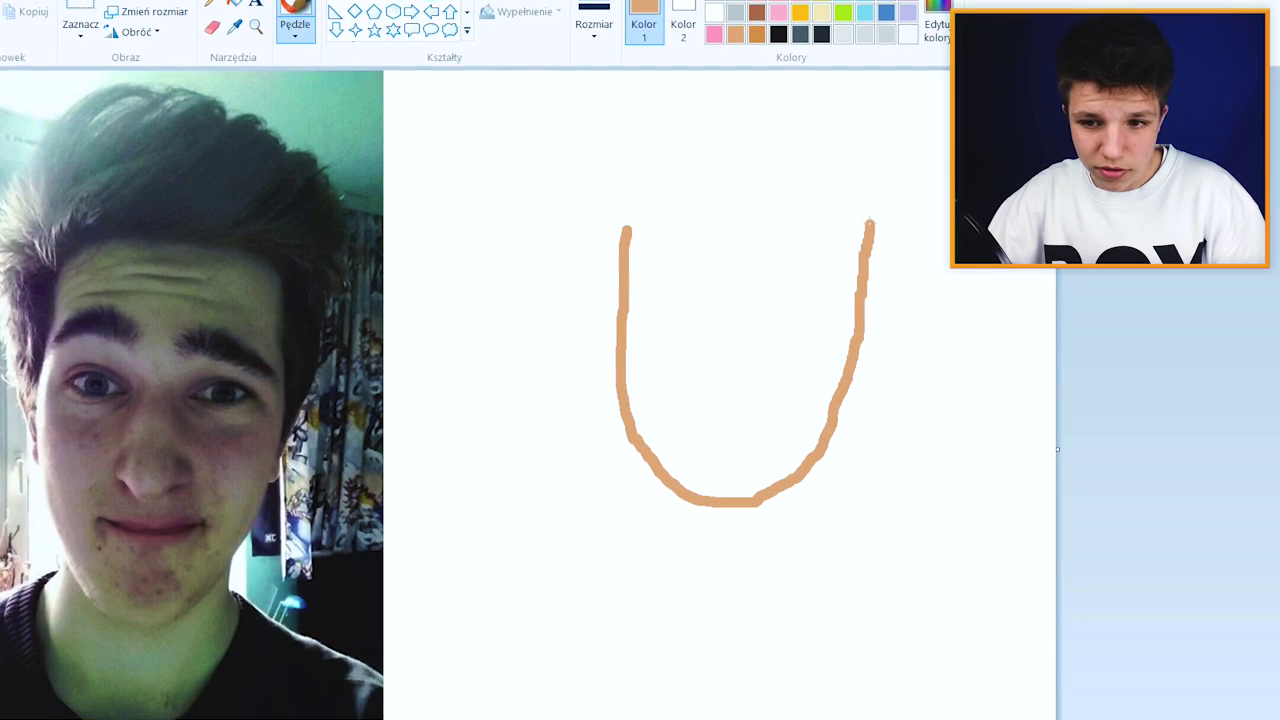
{"action": "left_click", "coordinate": [633, 460]}
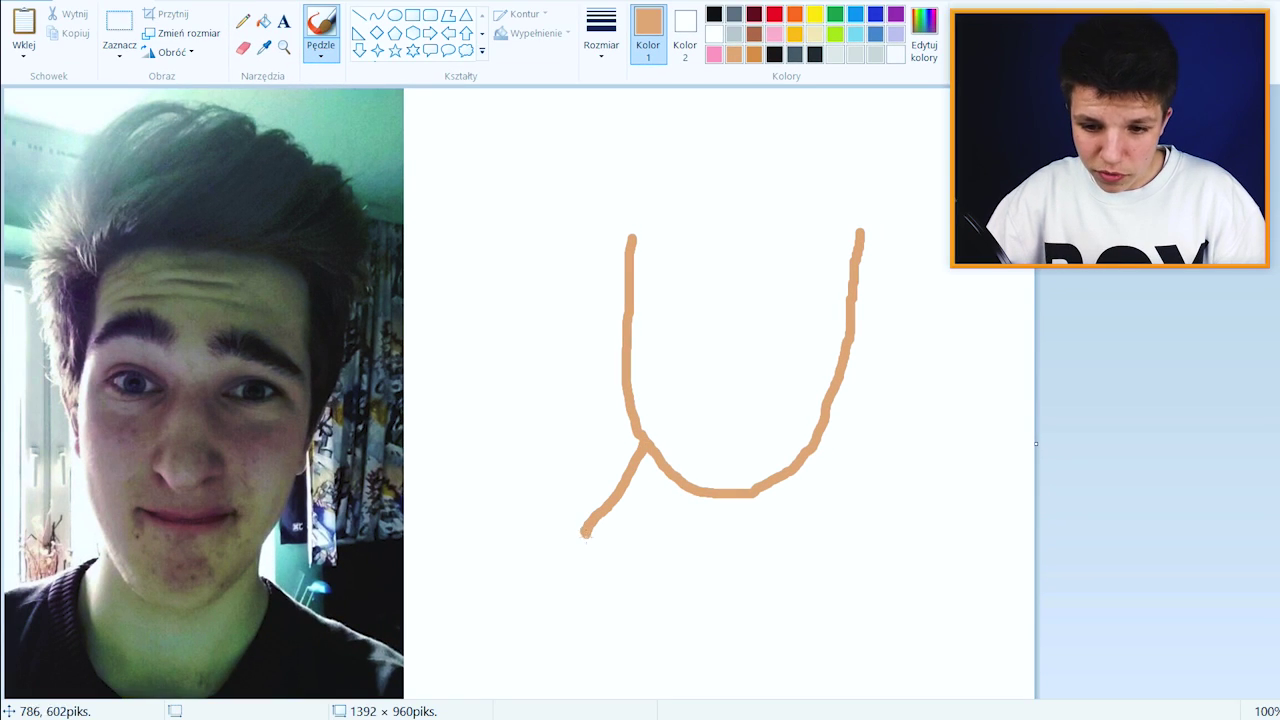
{"action": "mouse_move", "coordinate": [586, 533]}
{"action": "left_mouse_down"}
{"action": "mouse_move", "coordinate": [655, 578]}
{"action": "mouse_move", "coordinate": [770, 577]}
{"action": "left_mouse_up"}
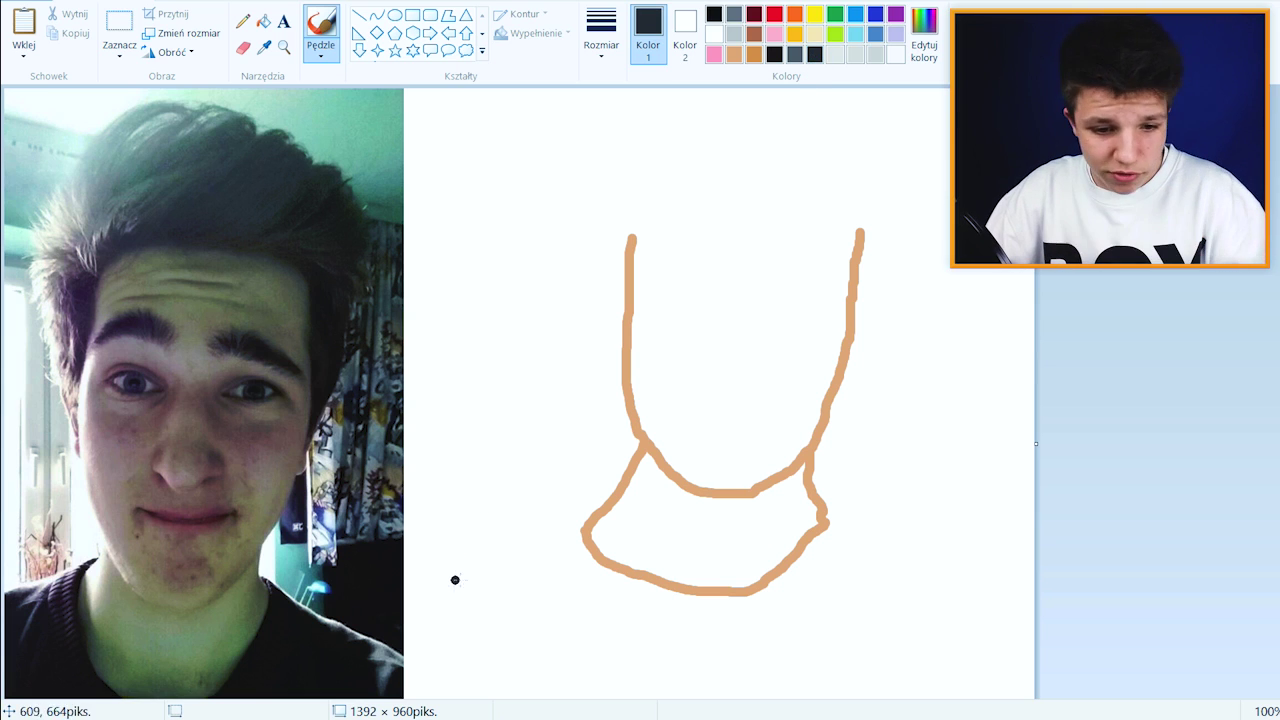
Outline the shoulders and neckline below the neck in near-black and paint the shirt solid dark blue with a thick brush
{"action": "left_click_drag", "start_coordinate": [588, 530], "coordinate": [414, 578]}
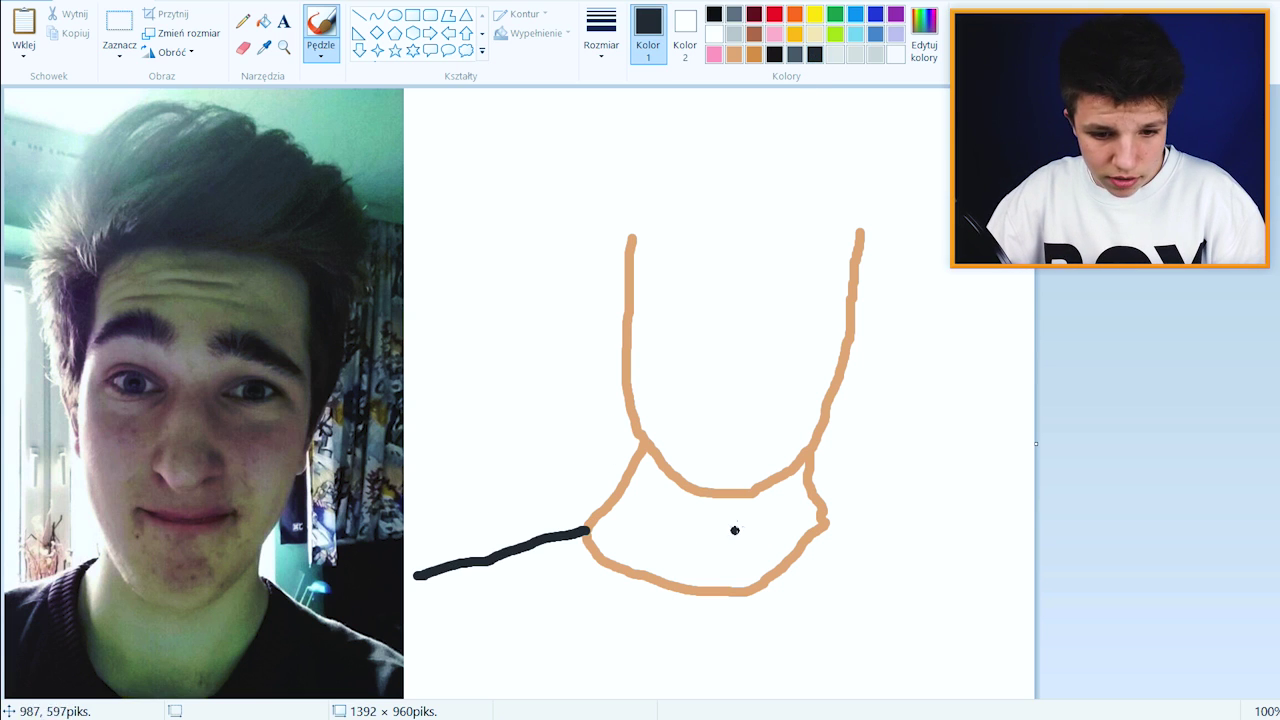
{"action": "left_click_drag", "start_coordinate": [823, 523], "coordinate": [1030, 652]}
{"action": "left_click", "coordinate": [585, 532]}
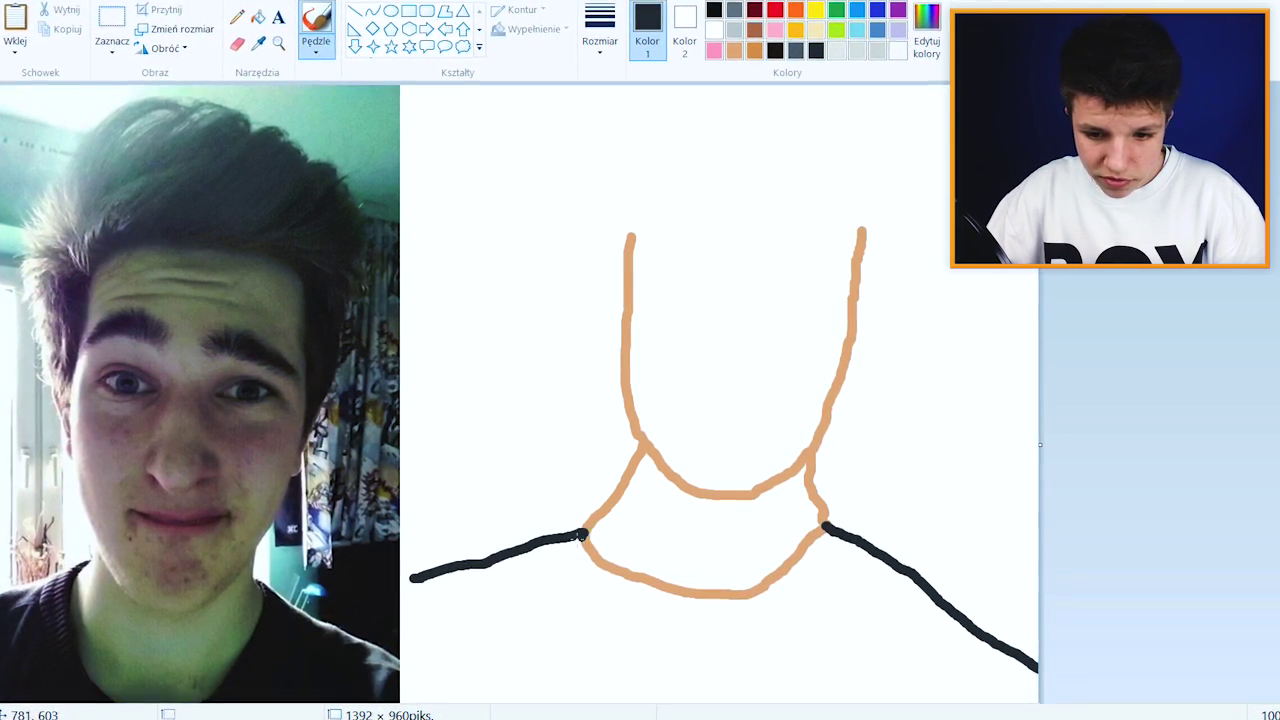
{"action": "mouse_move", "coordinate": [585, 535]}
{"action": "left_mouse_down"}
{"action": "mouse_move", "coordinate": [578, 585]}
{"action": "mouse_move", "coordinate": [702, 621]}
{"action": "mouse_move", "coordinate": [763, 614]}
{"action": "mouse_move", "coordinate": [845, 540]}
{"action": "left_mouse_up"}
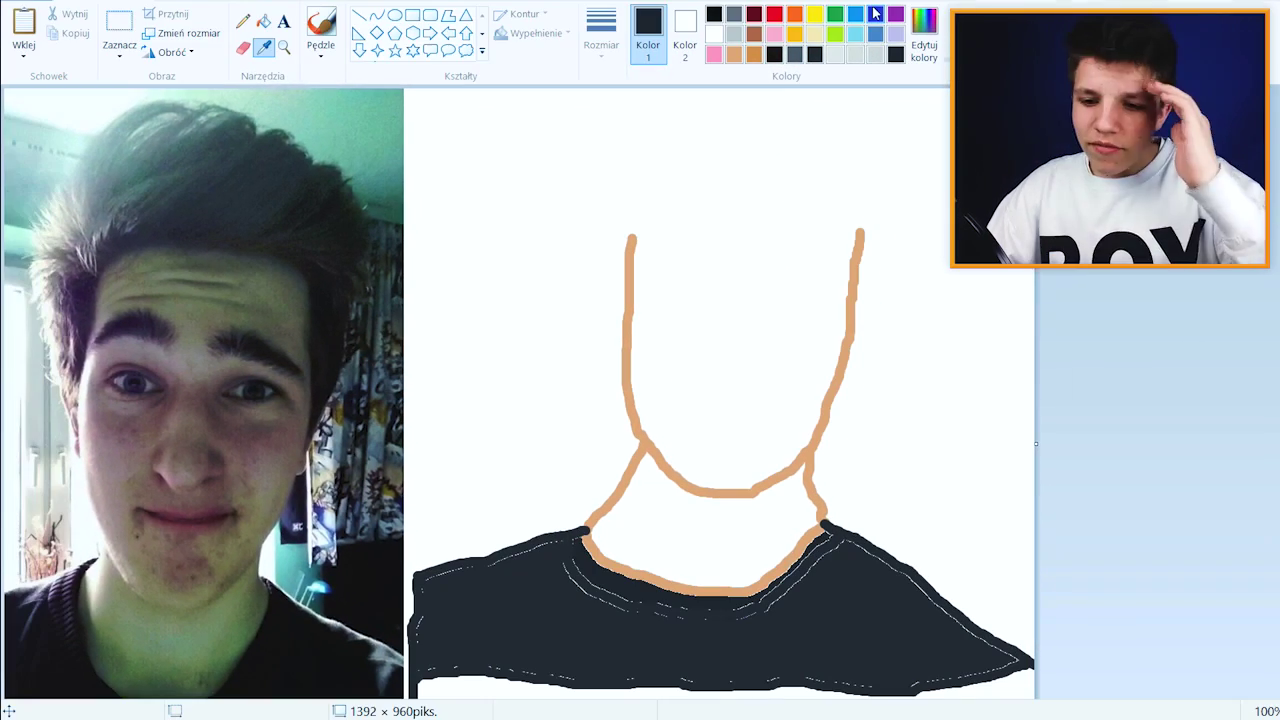
{"action": "left_click", "coordinate": [328, 30]}
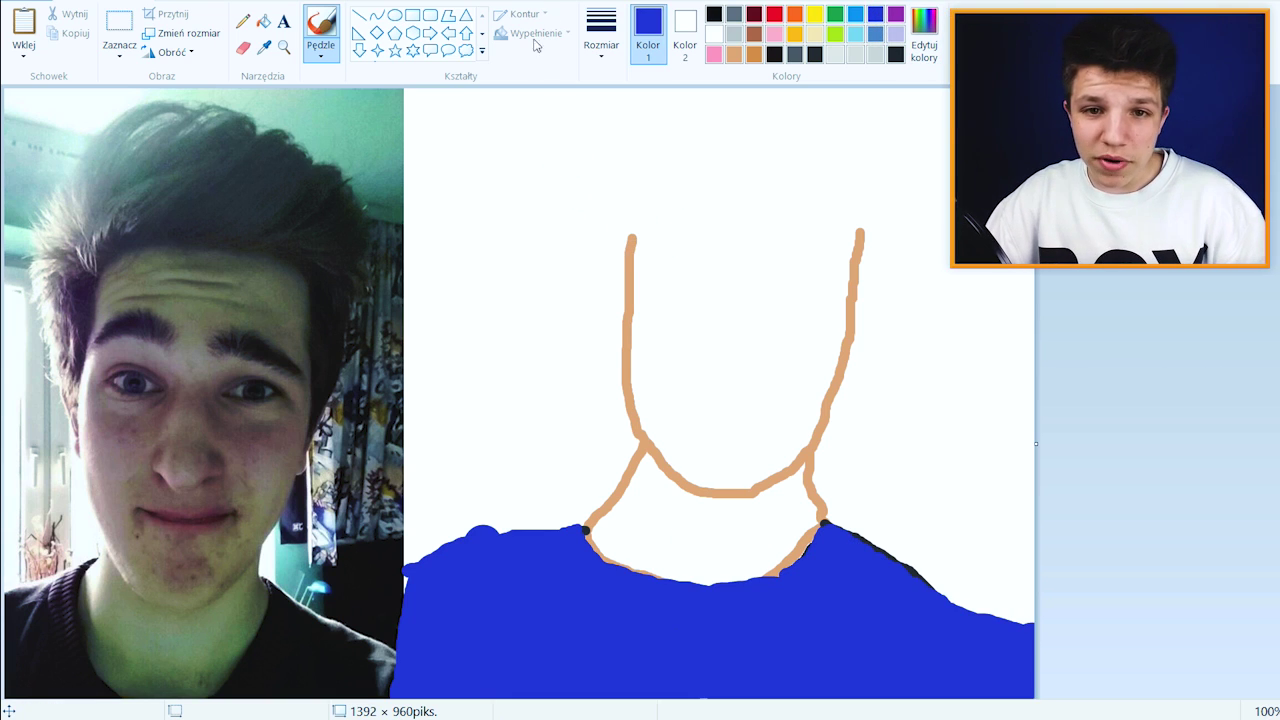
Paint a solid dark blue hat across the top of the face and a light blue squiggle on the canvas beside it
{"action": "left_click", "coordinate": [636, 189]}
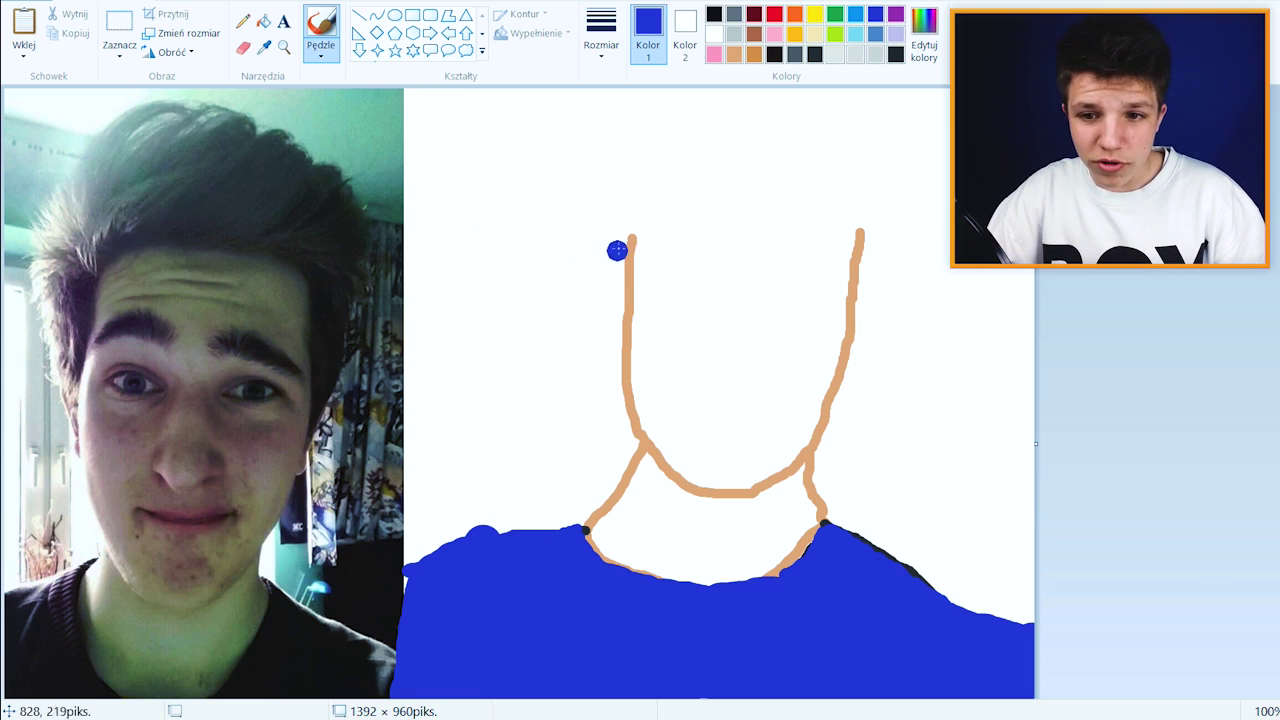
{"action": "mouse_move", "coordinate": [627, 224]}
{"action": "left_mouse_down"}
{"action": "mouse_move", "coordinate": [749, 100]}
{"action": "mouse_move", "coordinate": [865, 223]}
{"action": "mouse_move", "coordinate": [826, 79]}
{"action": "left_mouse_up"}
{"action": "key", "text": "ctrl+z"}
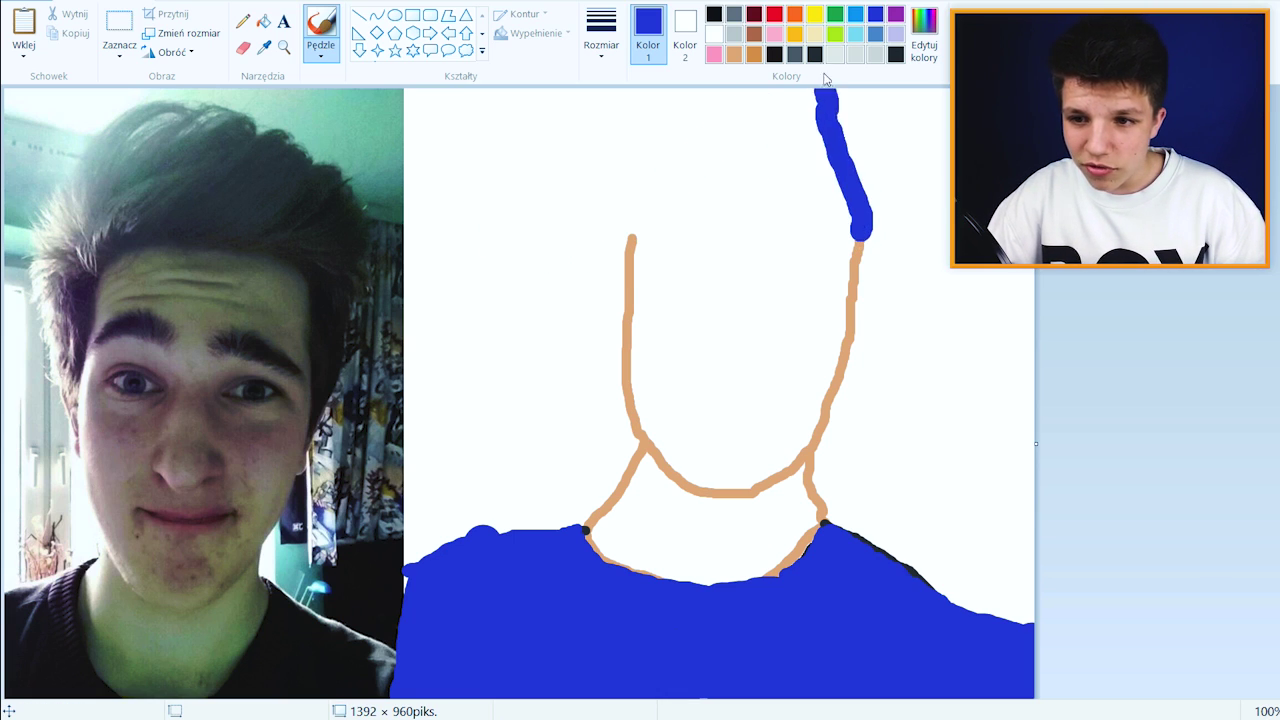
{"action": "left_click_drag", "start_coordinate": [632, 221], "coordinate": [672, 160]}
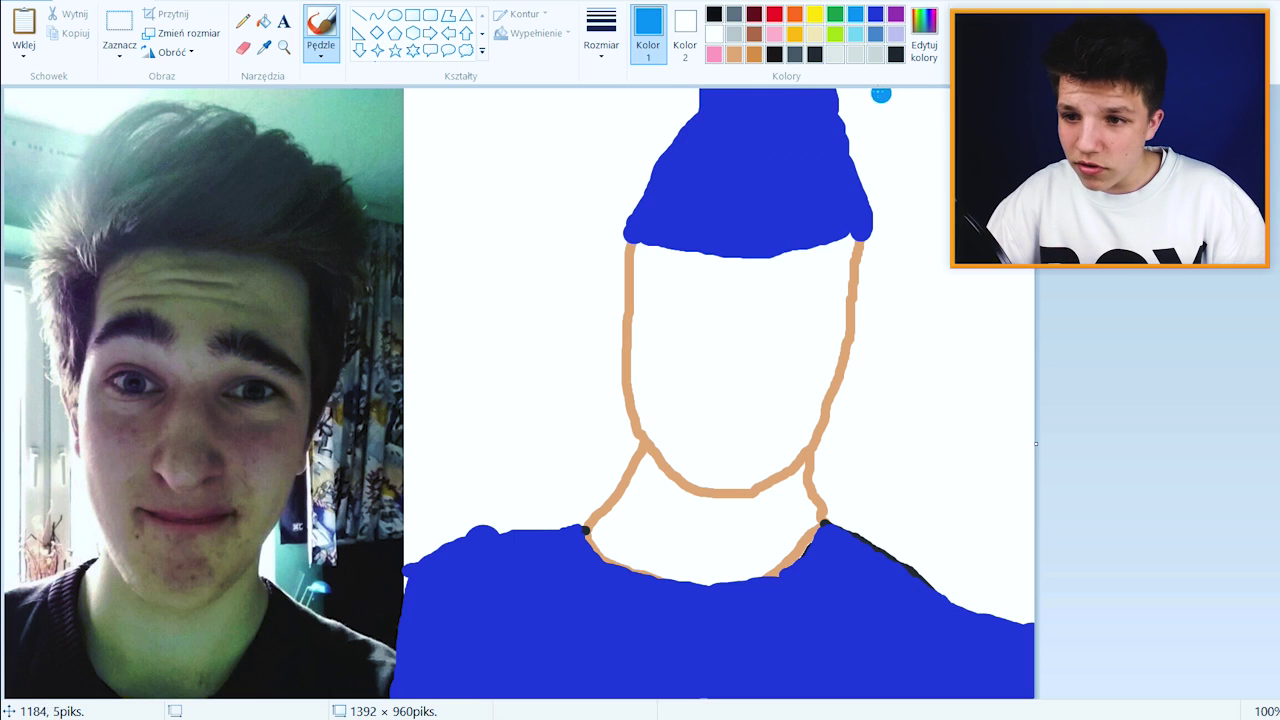
{"action": "mouse_move", "coordinate": [880, 94]}
{"action": "left_mouse_down"}
{"action": "mouse_move", "coordinate": [930, 124]}
{"action": "mouse_move", "coordinate": [935, 193]}
{"action": "left_mouse_up"}
Fill the face with the light tan of its outline and the neck with a darker orange-brown
{"action": "left_click", "coordinate": [264, 47]}
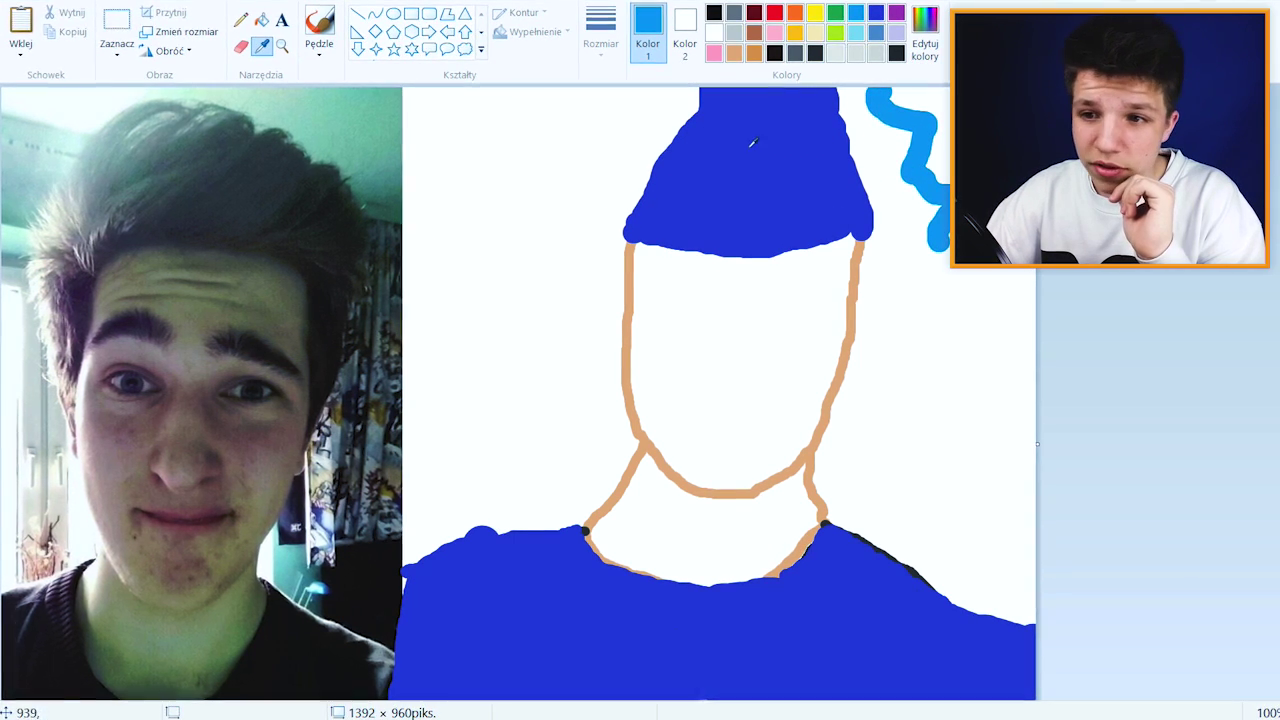
{"action": "left_click", "coordinate": [734, 54]}
{"action": "left_click", "coordinate": [254, 15]}
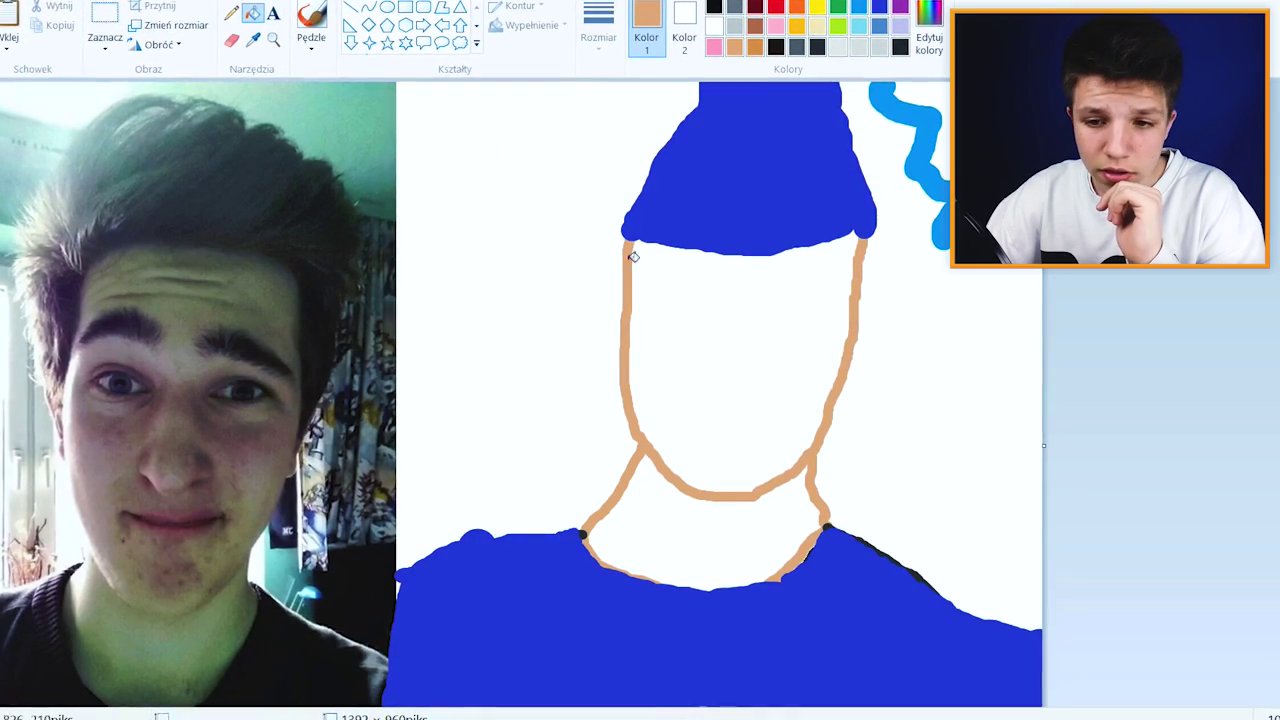
{"action": "left_click", "coordinate": [655, 258]}
{"action": "left_click", "coordinate": [755, 42]}
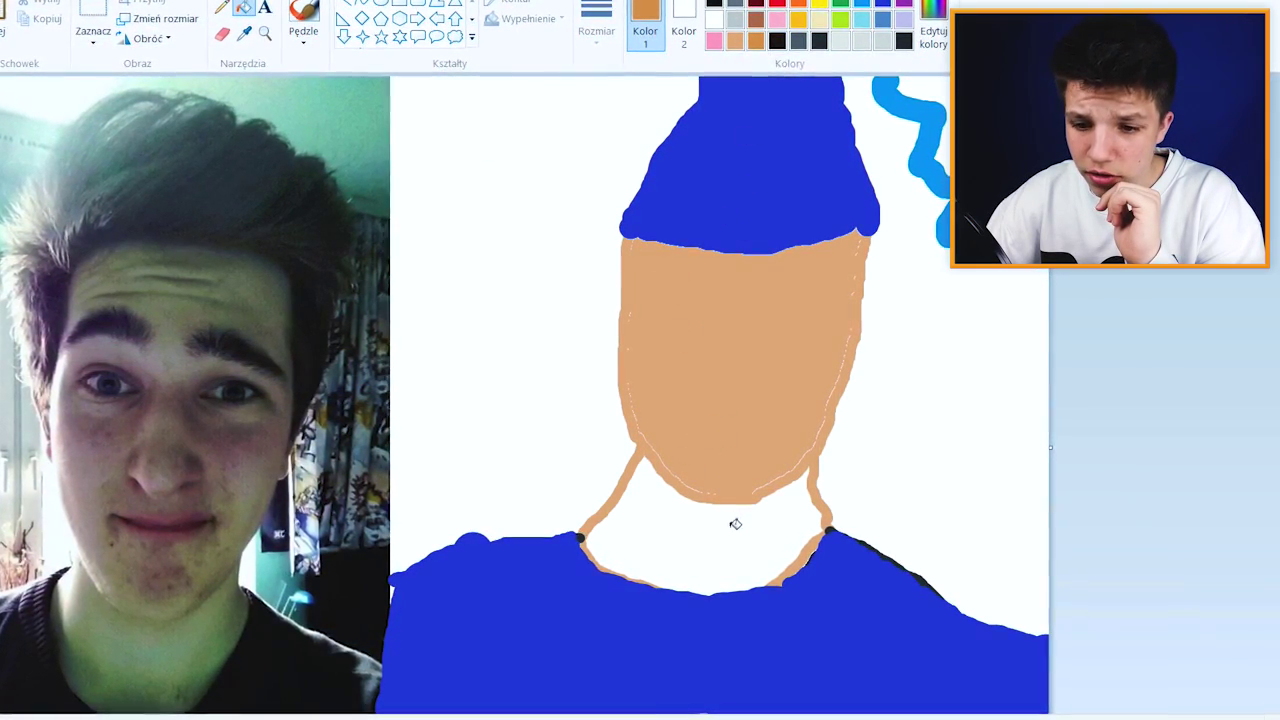
{"action": "left_click", "coordinate": [734, 523]}
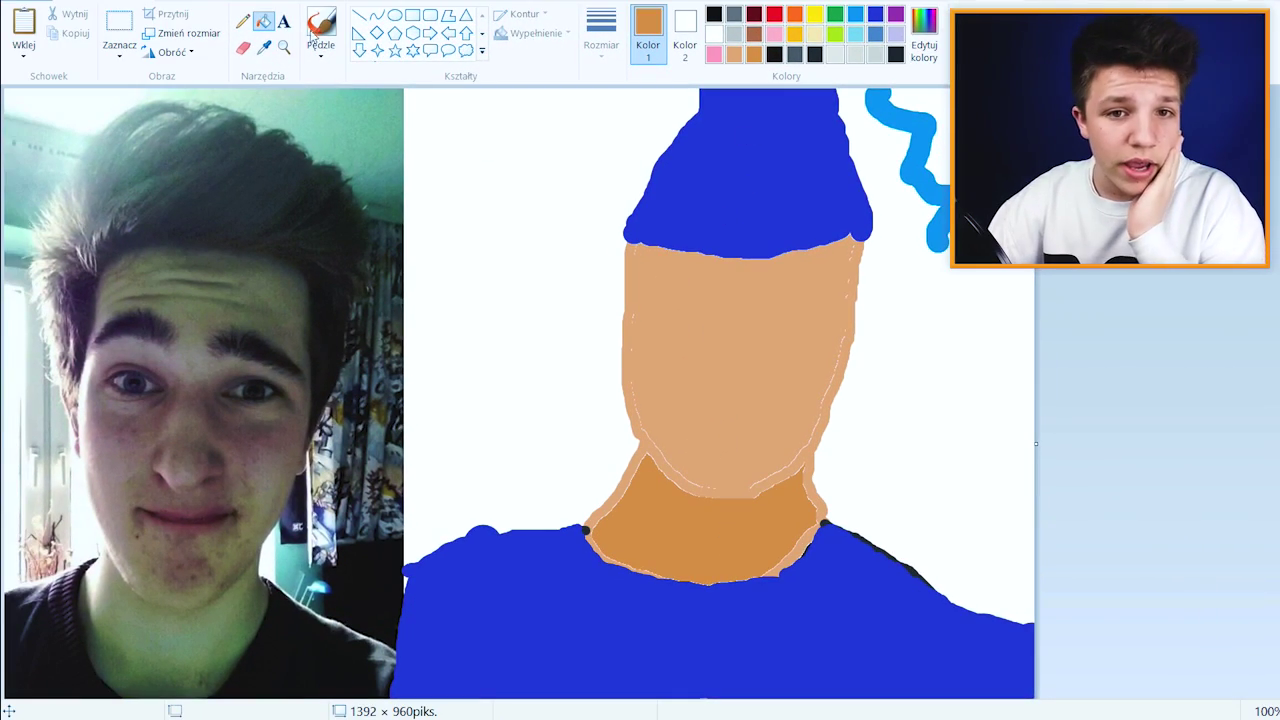
Widen the hat's lower edge in dark blue so it extends past both sides of the face
{"action": "left_click", "coordinate": [316, 35]}
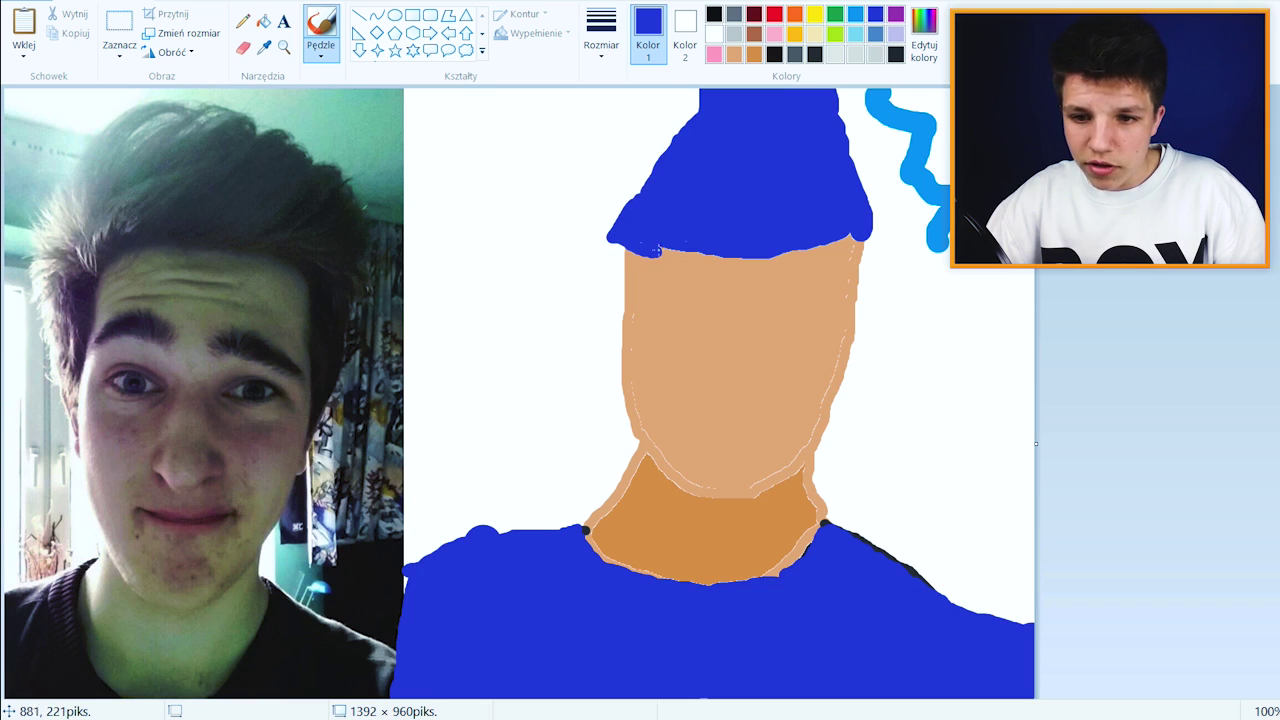
{"action": "left_click_drag", "start_coordinate": [657, 250], "coordinate": [873, 226]}
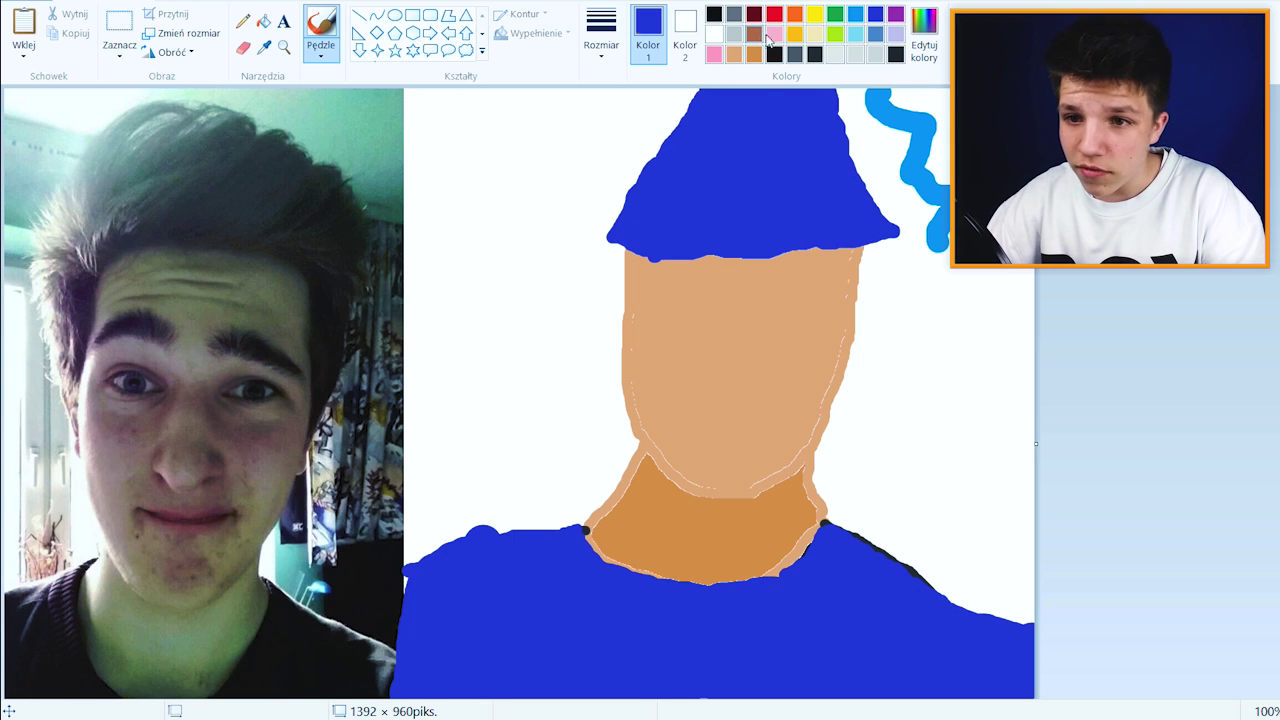
Mix a custom dark brown, paint hair under the hat on both sides of the face, and add an orange-brown ear on the left
{"action": "left_click", "coordinate": [924, 24]}
{"action": "left_click", "coordinate": [916, 336]}
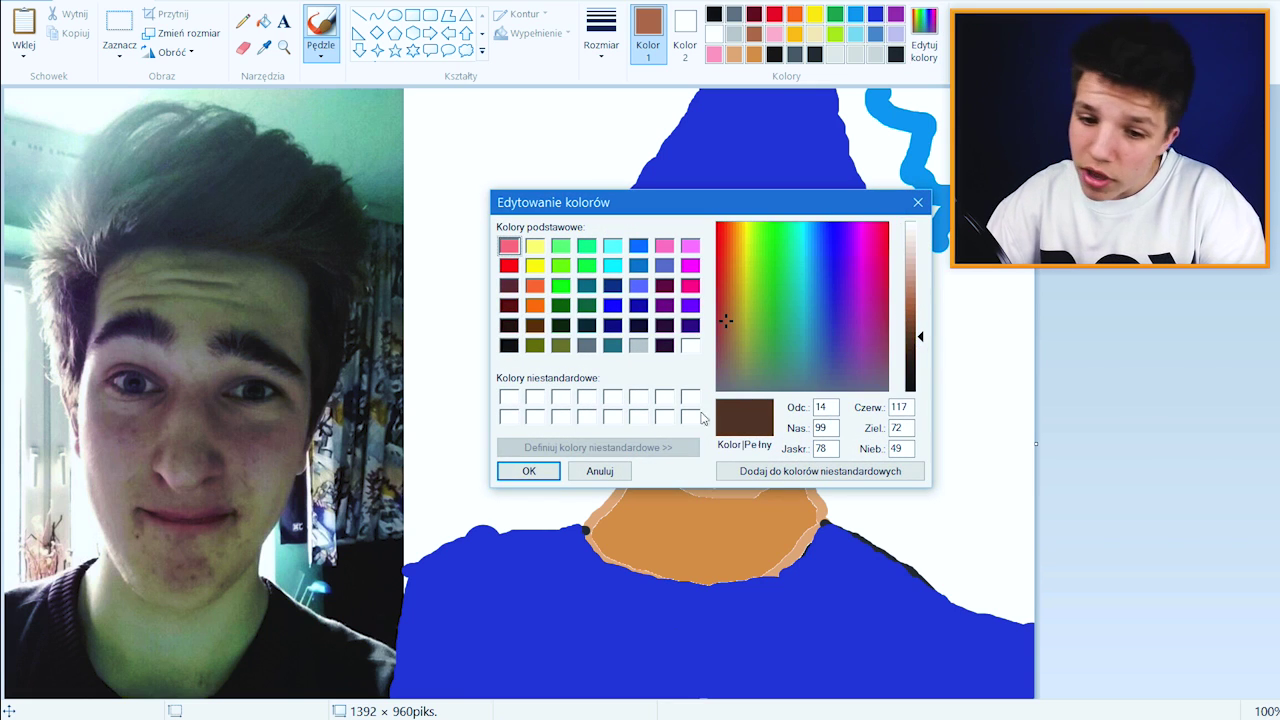
{"action": "left_click", "coordinate": [527, 471]}
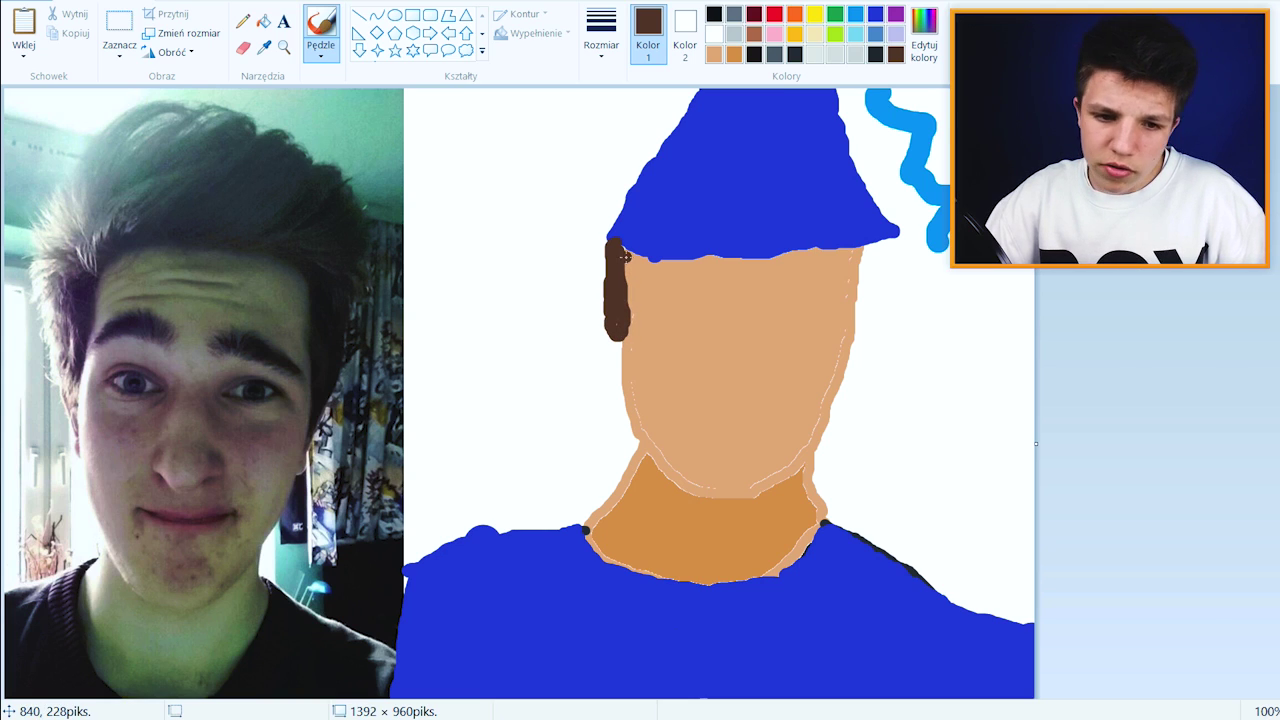
{"action": "left_click_drag", "start_coordinate": [610, 345], "coordinate": [622, 326]}
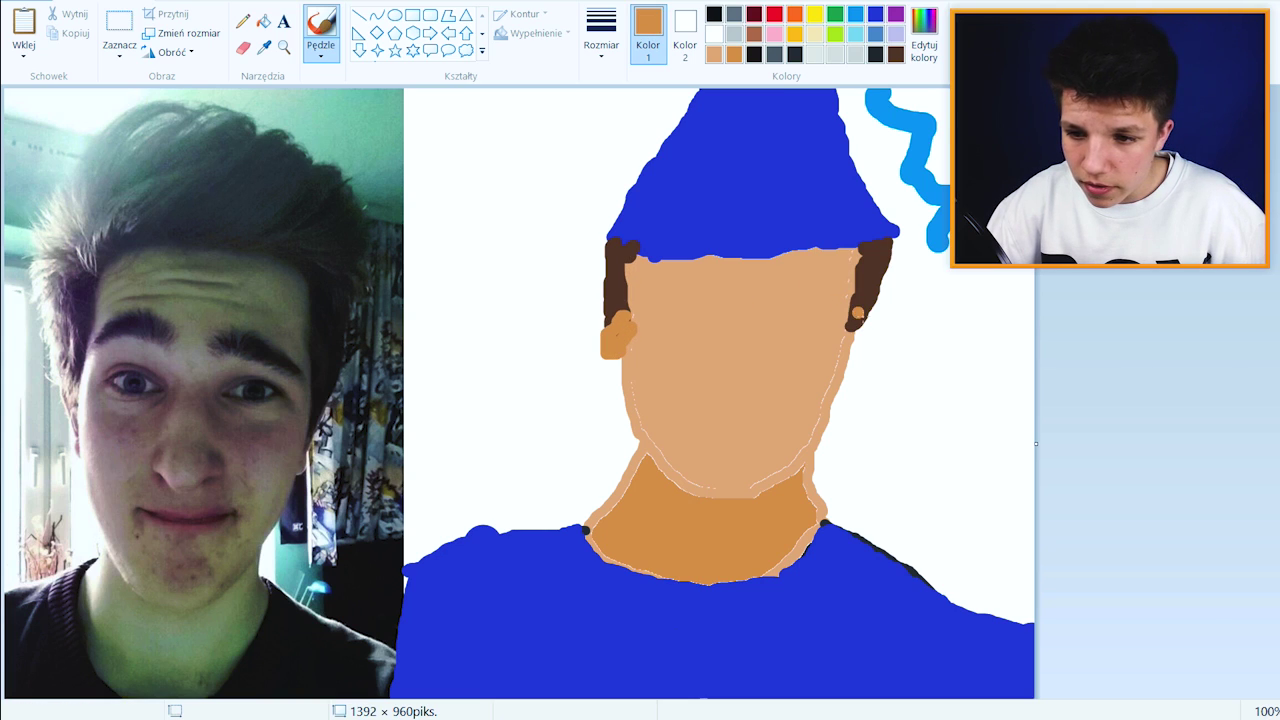